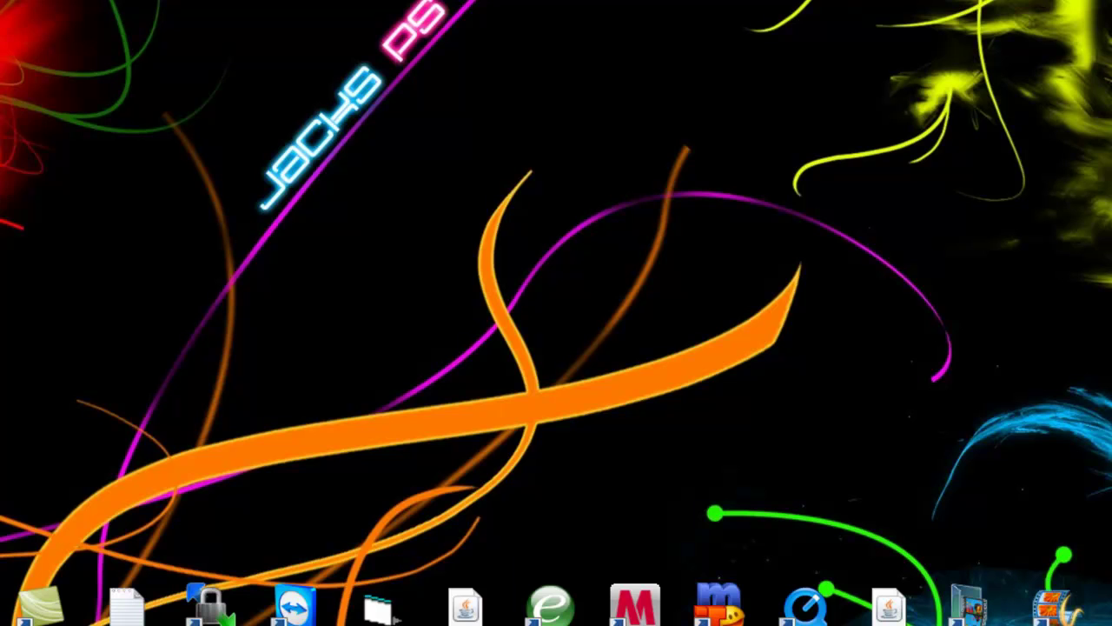
# Restore the Photoshop window showing the JacksPSTuts text artwork.
pyautogui.click(380, 609)
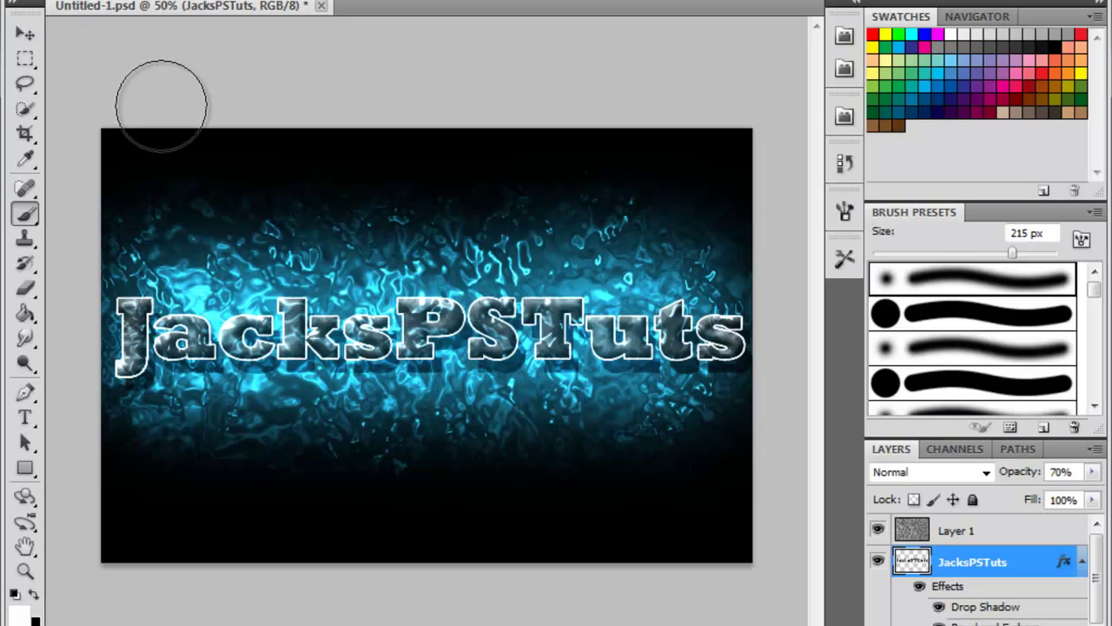
# Open the New document dialog with Ctrl+N.
pyautogui.hotkey('alt', 'f')
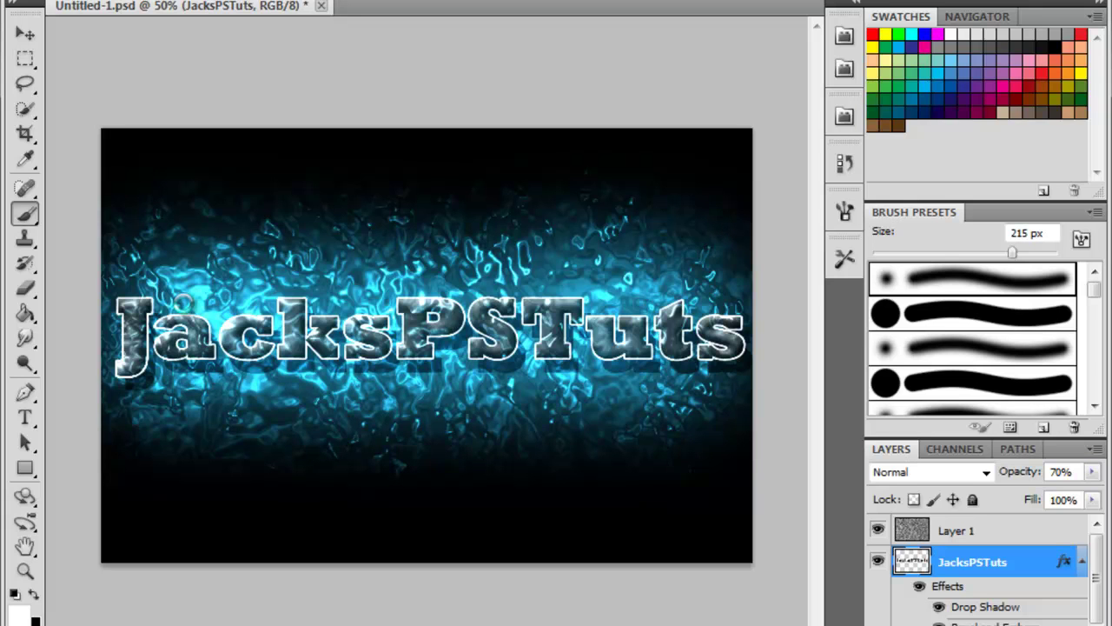
pyautogui.hotkey('ctrl', 'n')
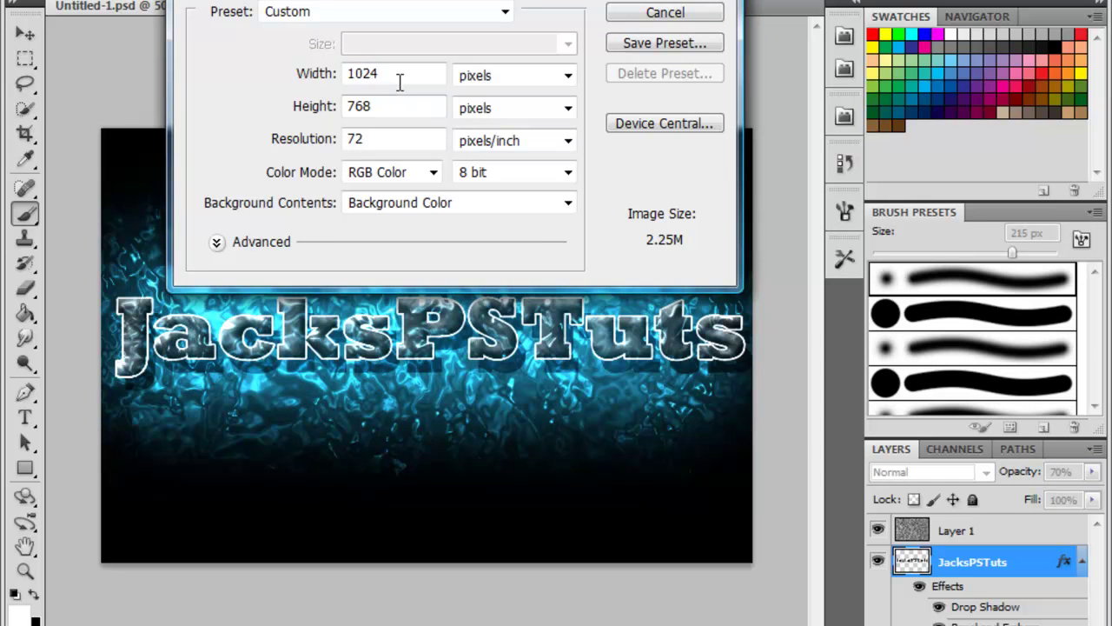
# Create the document at 1024 × 768 px, 72 ppi, with Background Color contents.
pyautogui.click(395, 107)
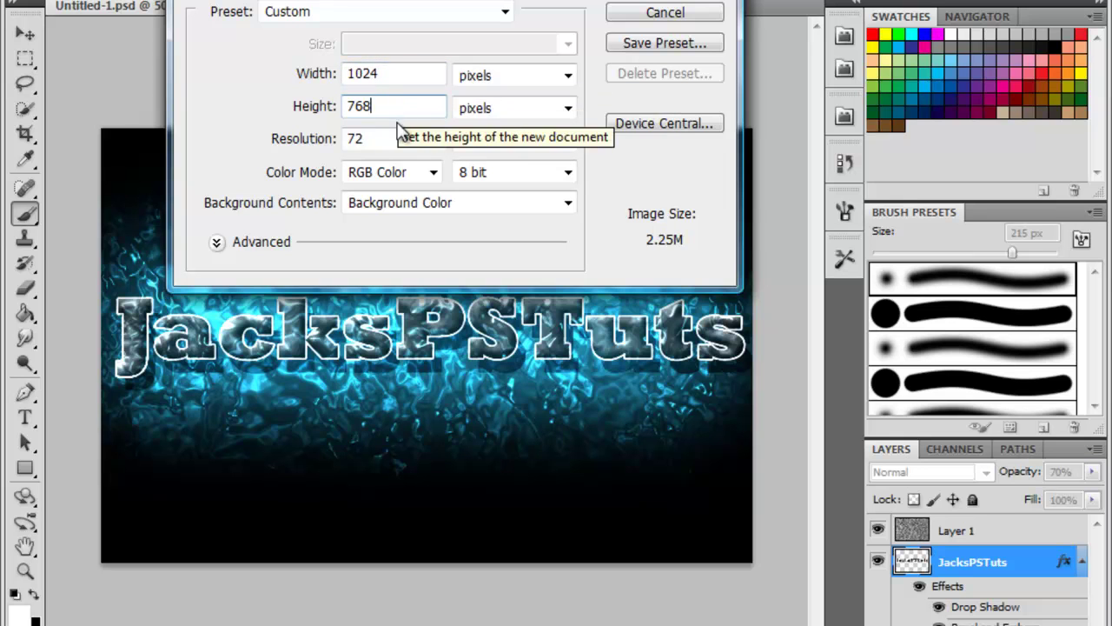
pyautogui.click(400, 80)
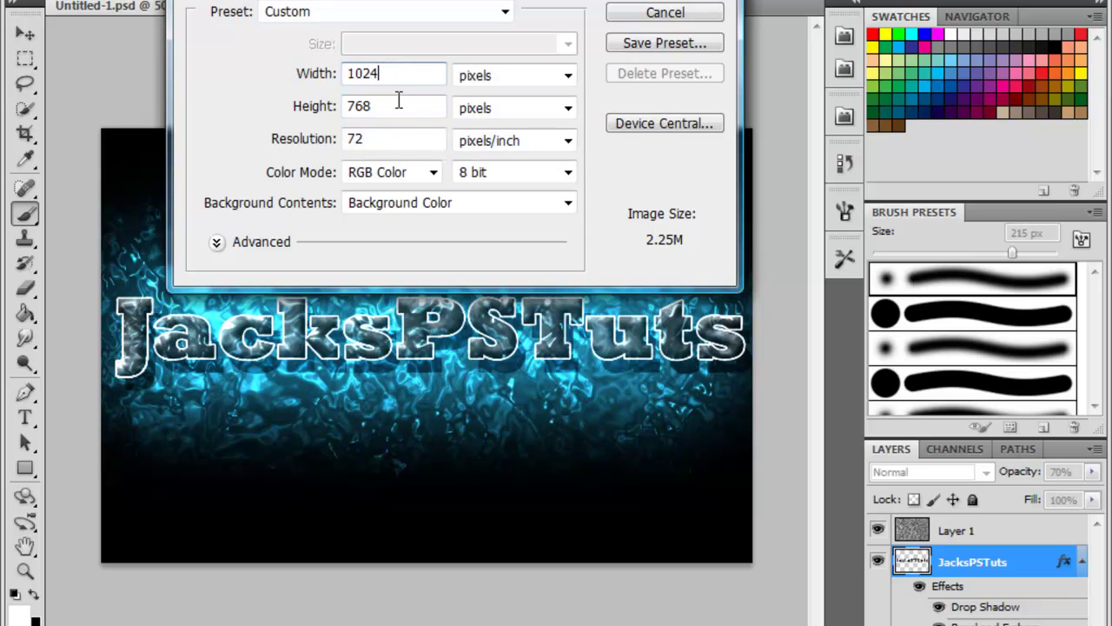
pyautogui.click(402, 107)
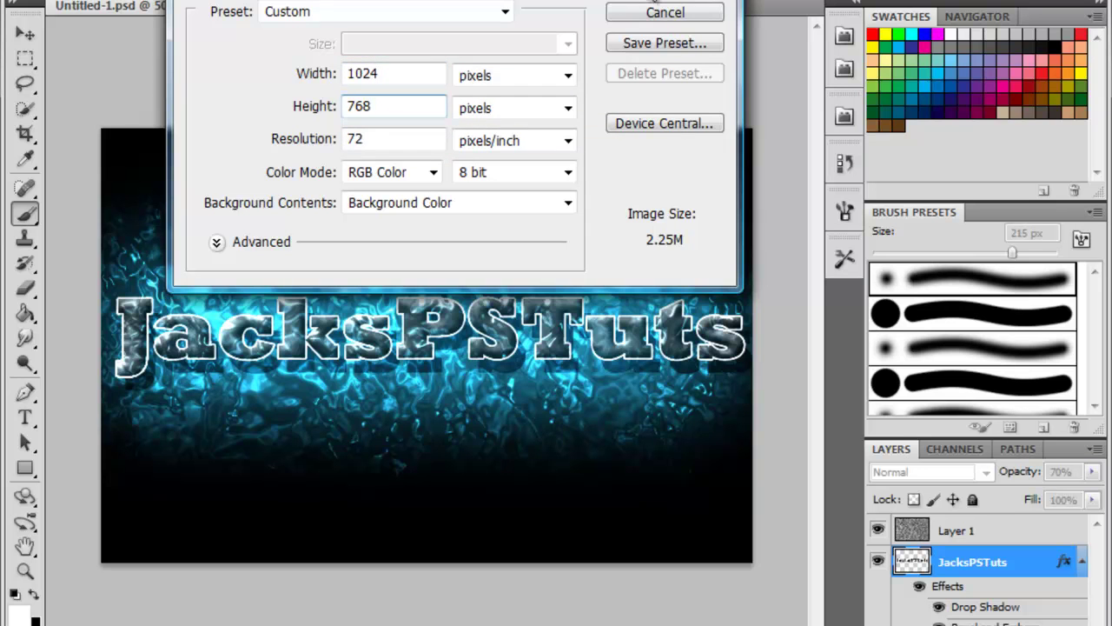
pyautogui.click(655, 4)
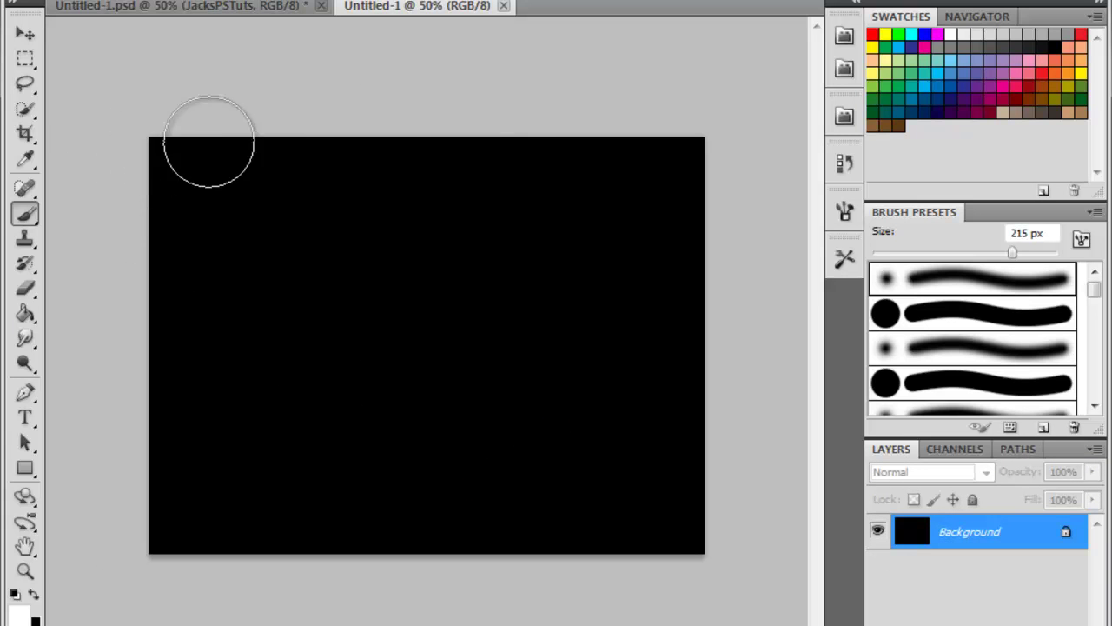
# Fill the new Untitled-1 canvas solid black with the Paint Bucket tool.
pyautogui.click(24, 317)
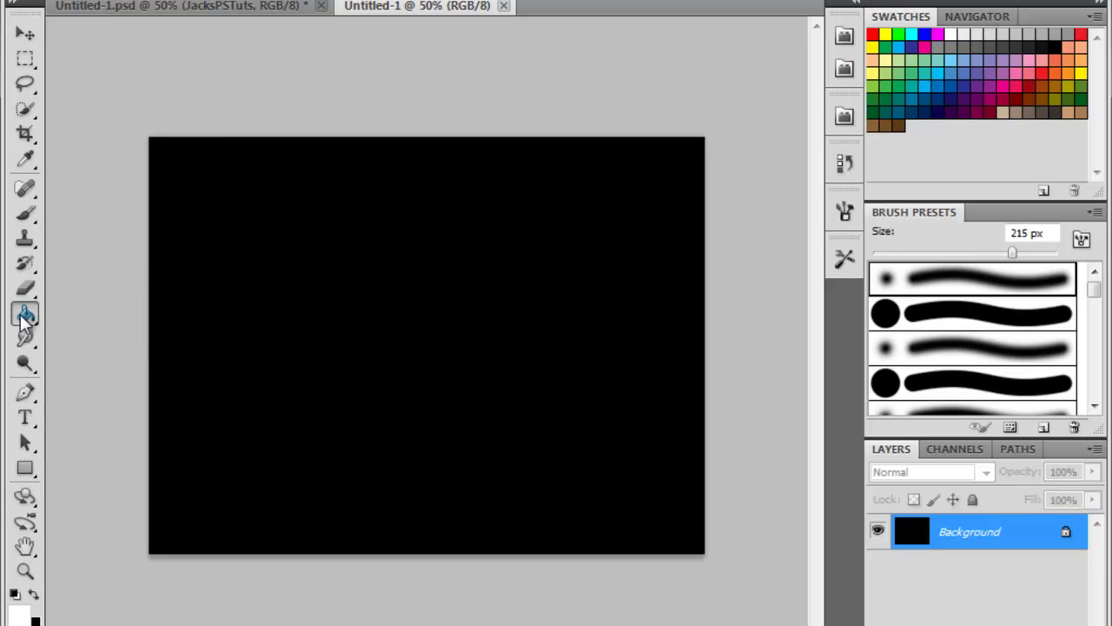
pyautogui.rightClick(25, 316)
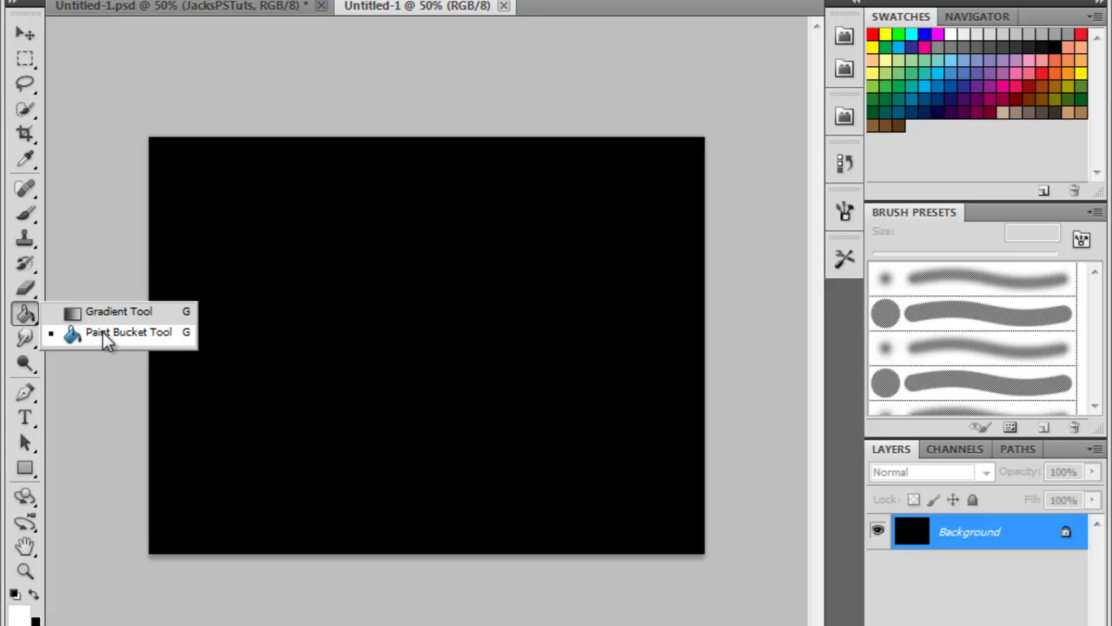
pyautogui.click(110, 200)
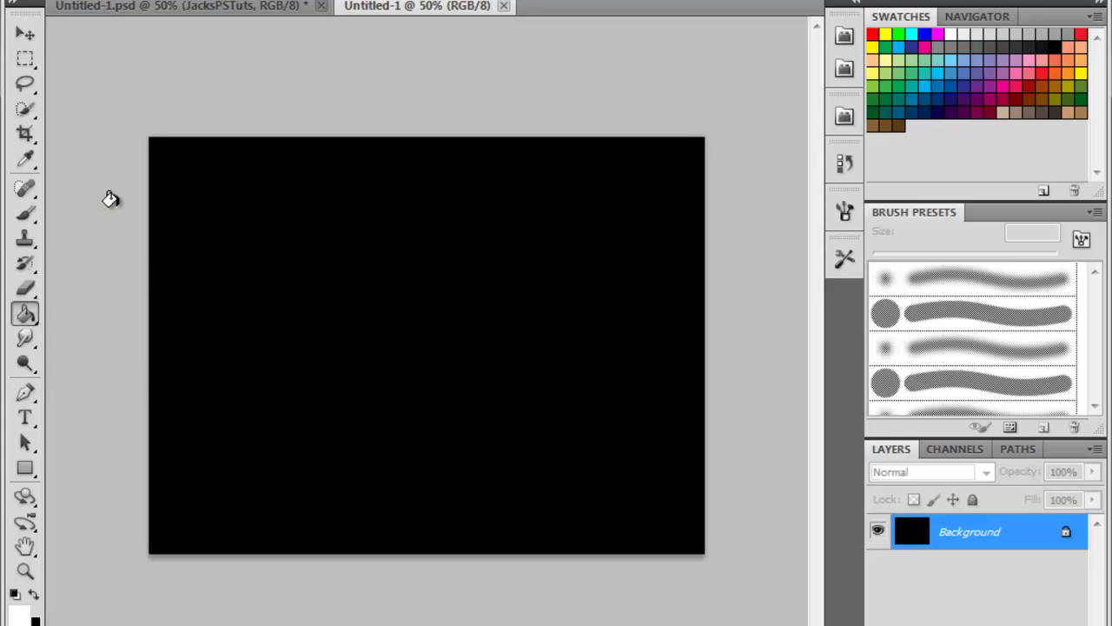
pyautogui.click(318, 313)
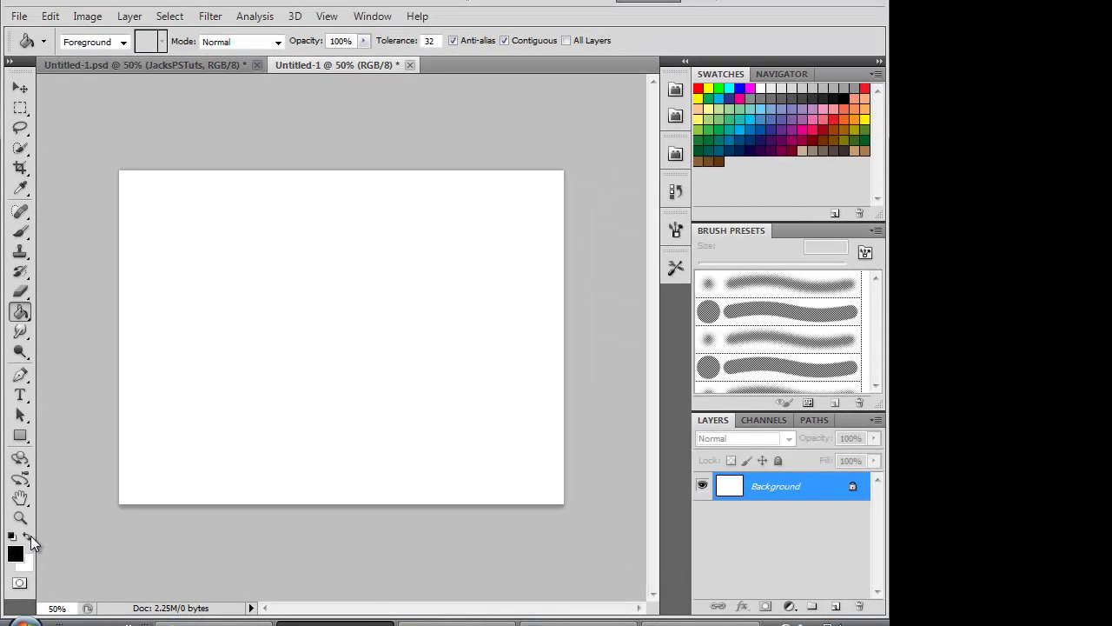
pyautogui.click(380, 290)
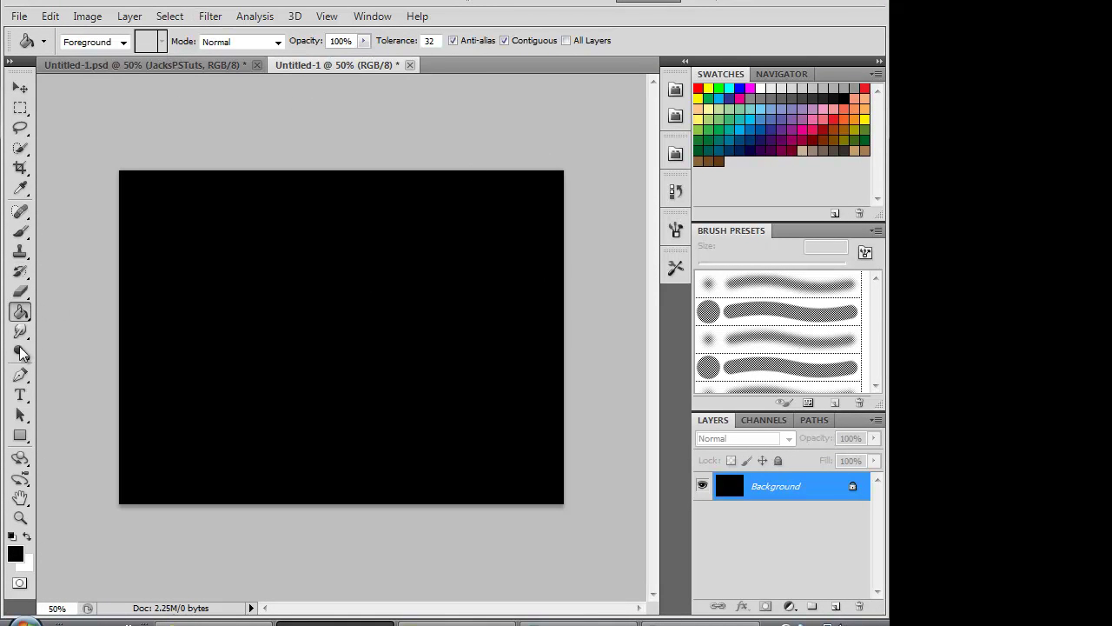
pyautogui.click(21, 396)
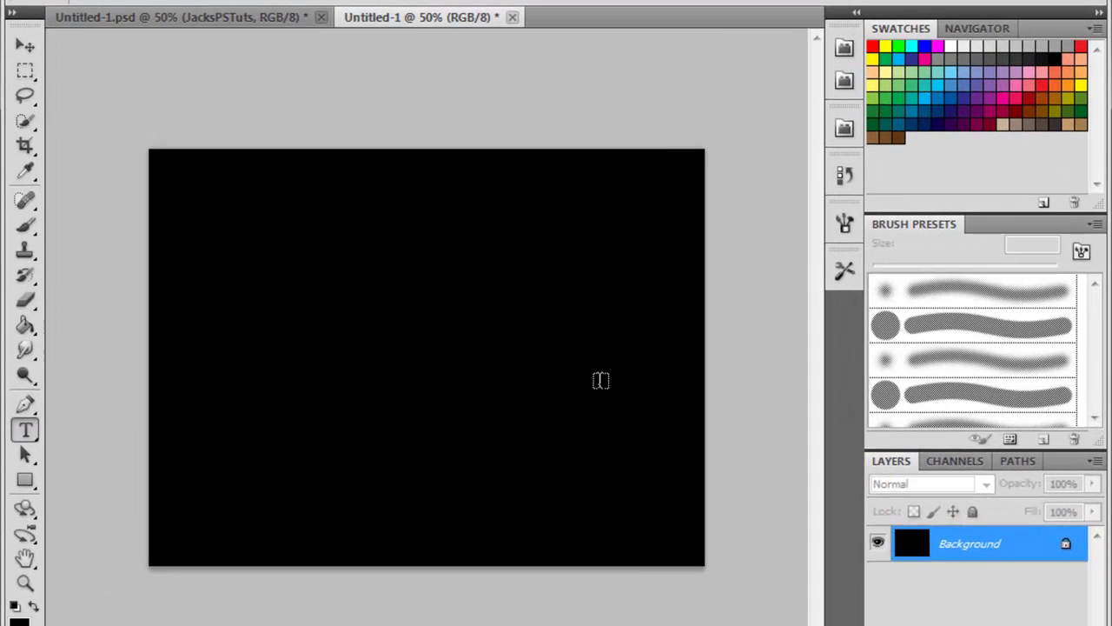
# Draw a paragraph text box across the canvas middle, then stretch its top and bottom.
pyautogui.moveTo(207, 289); pyautogui.dragTo(658, 396)
pyautogui.press('Escape')
pyautogui.hotkey('ctrl', 'z')
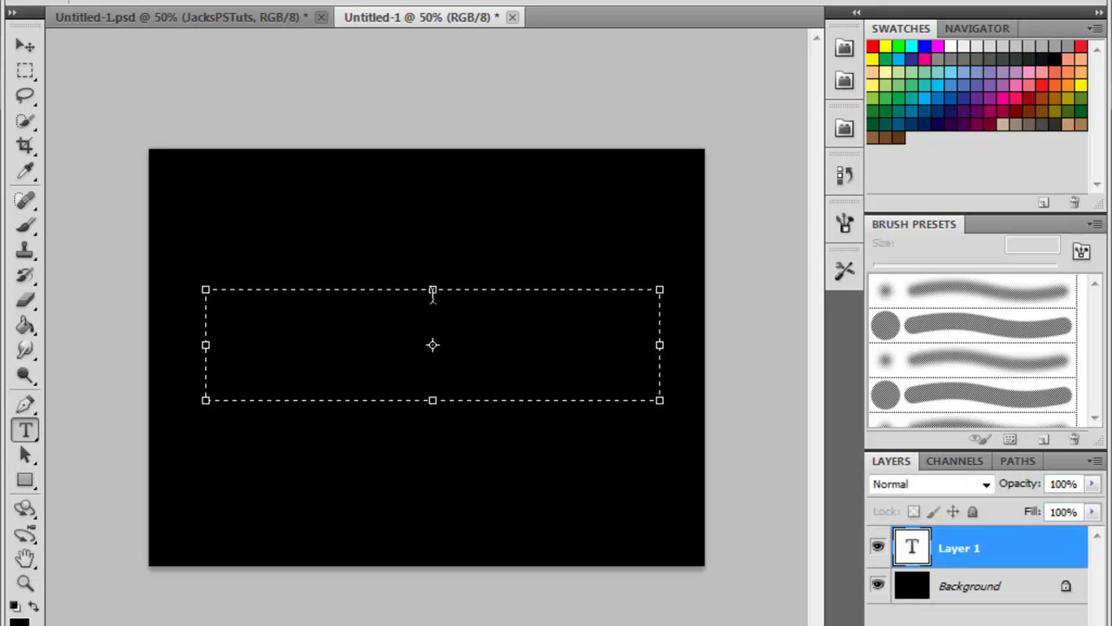
pyautogui.moveTo(432, 291); pyautogui.dragTo(419, 261)
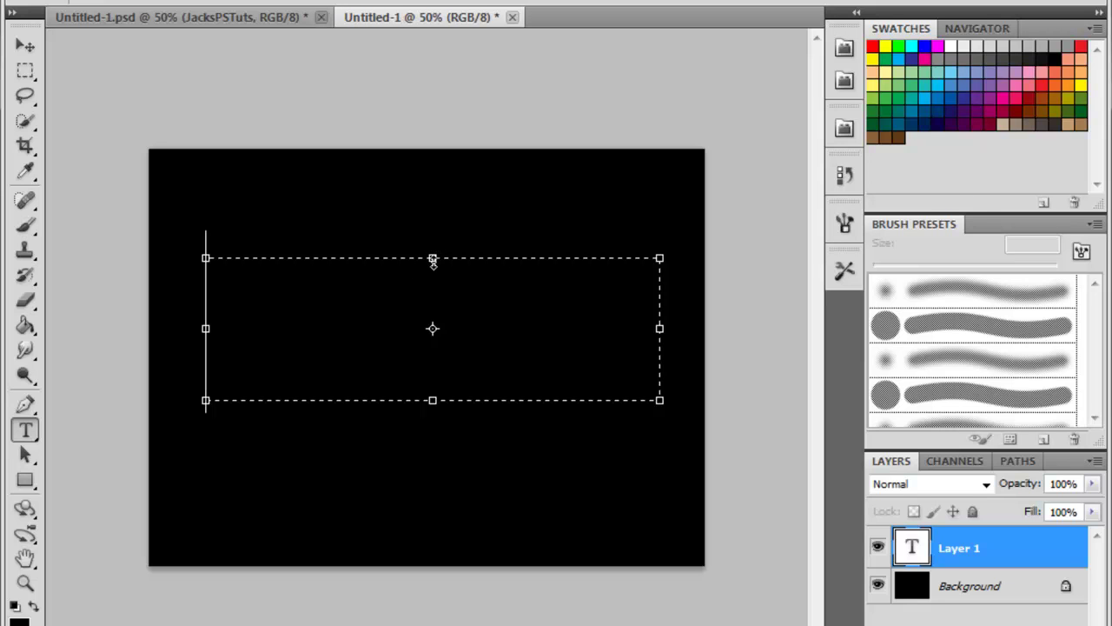
pyautogui.moveTo(432, 260); pyautogui.dragTo(432, 193)
pyautogui.moveTo(429, 402); pyautogui.dragTo(431, 449)
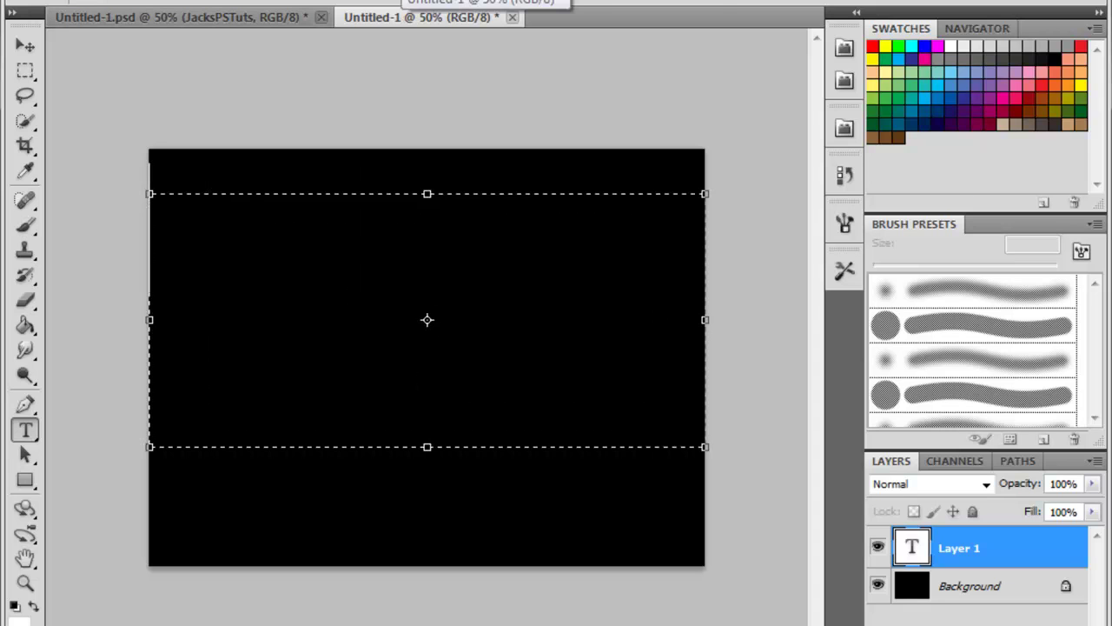
# Set the text colour to white (#ffffff).
pyautogui.click(709, 4)
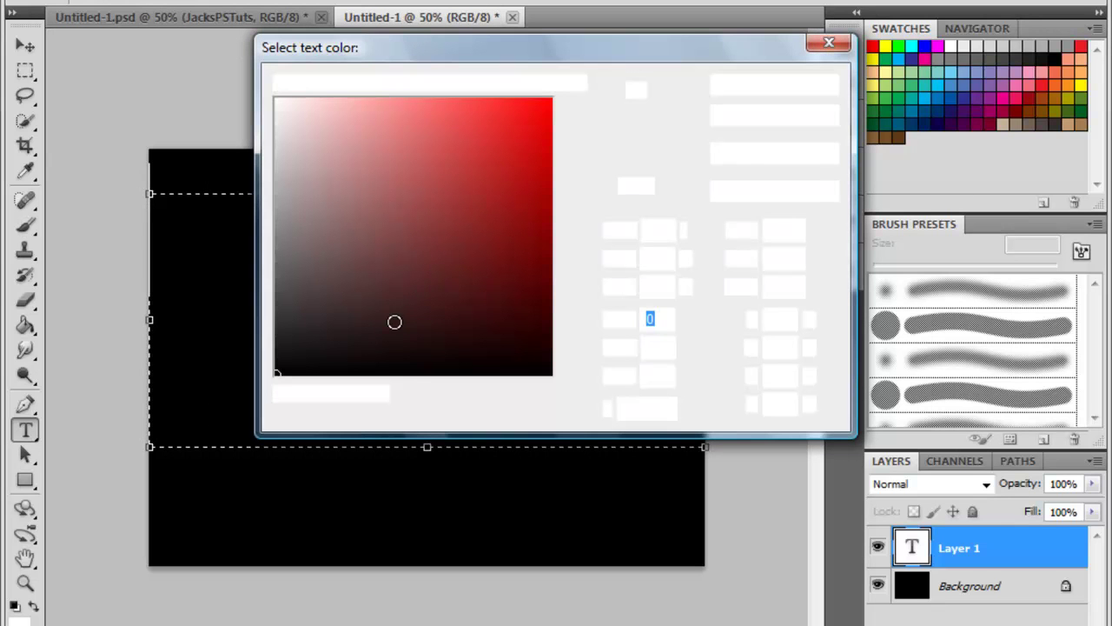
pyautogui.click(378, 153)
pyautogui.click(275, 104)
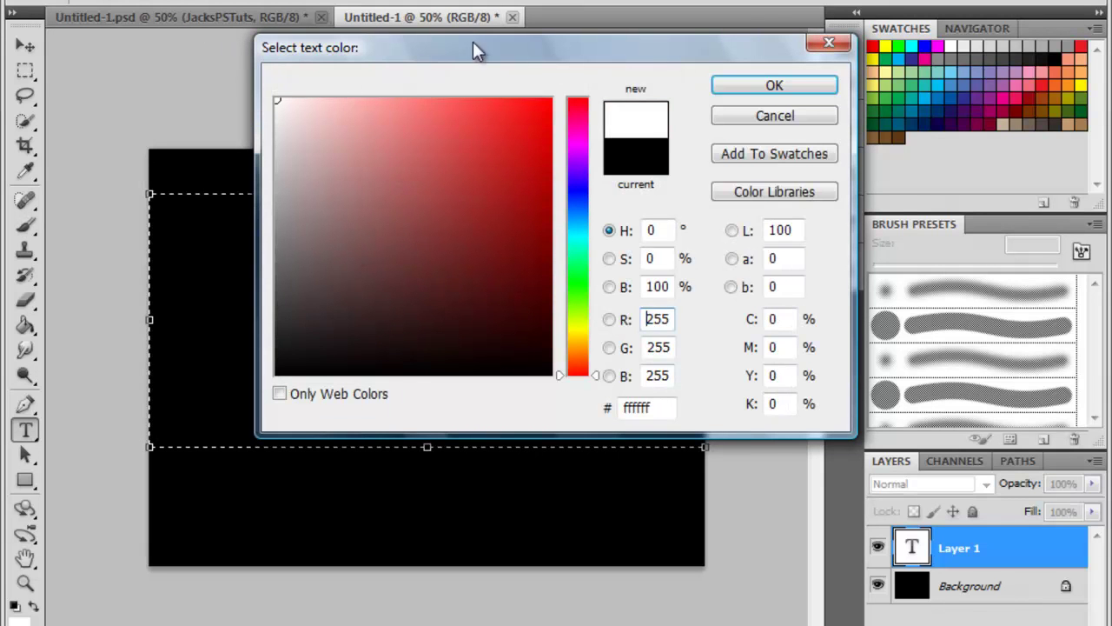
pyautogui.click(747, 85)
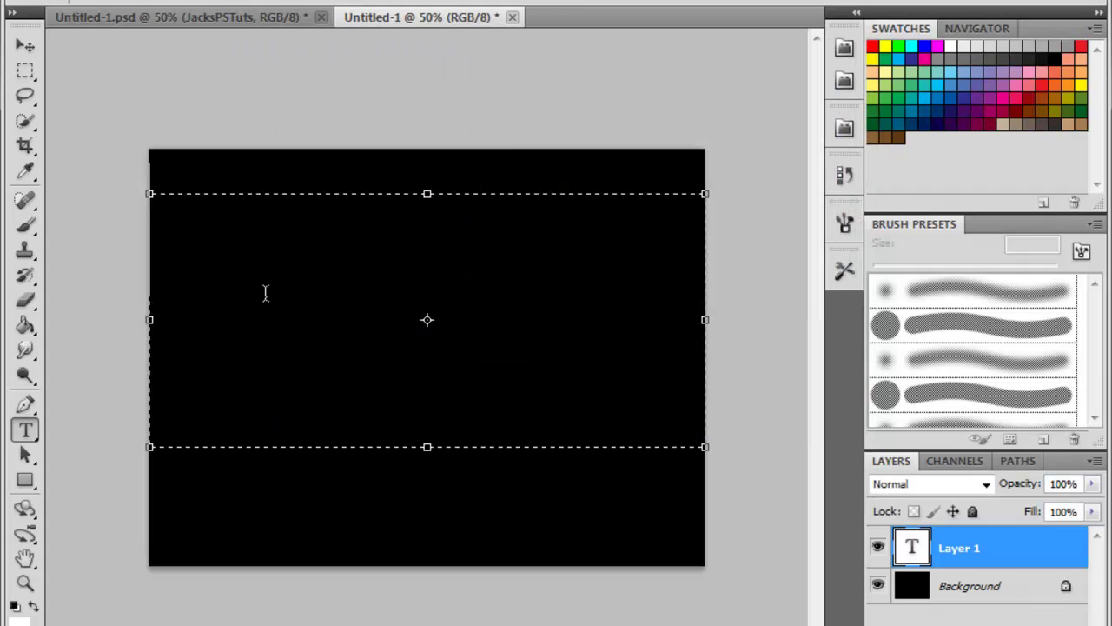
# Type 'jack', move it toward the canvas centre and commit it.
pyautogui.write('jack')
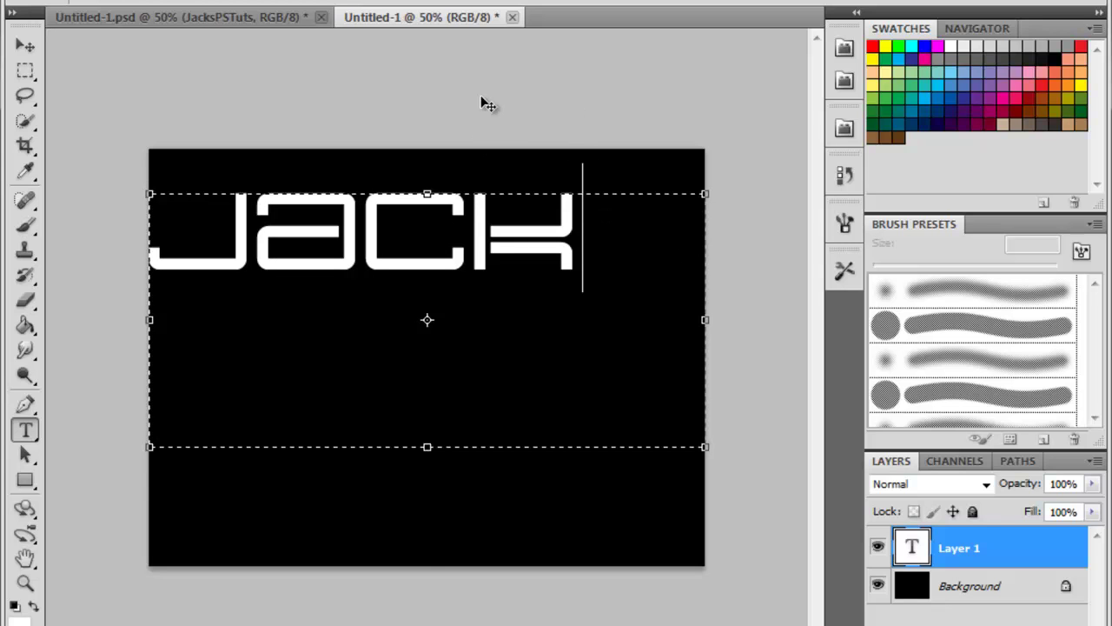
pyautogui.moveTo(501, 119); pyautogui.dragTo(551, 231)
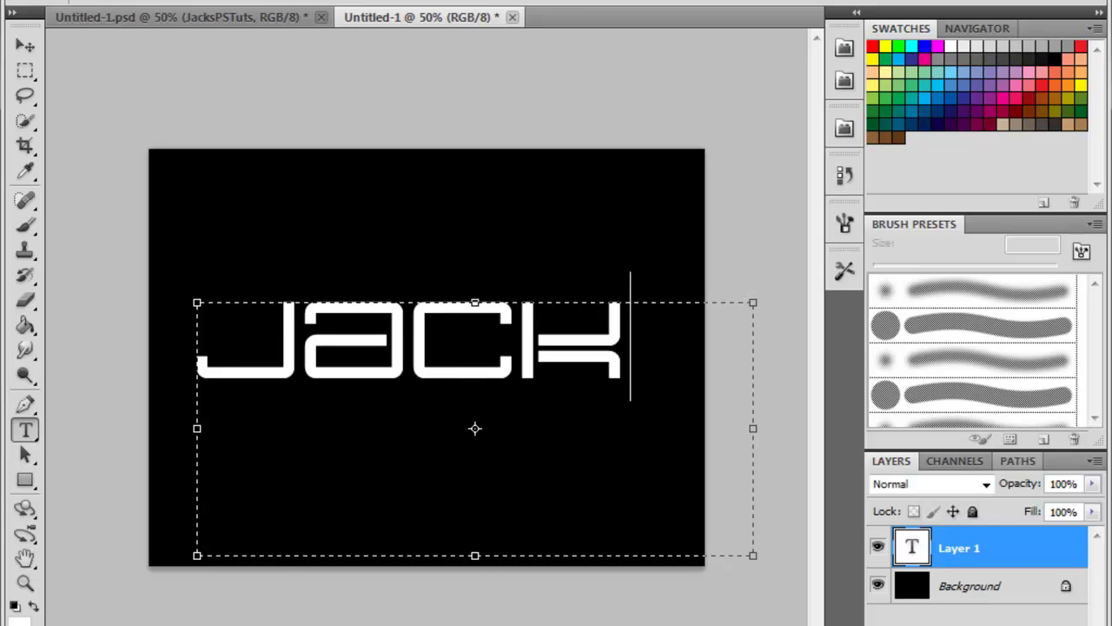
pyautogui.hotkey('ctrl', 'Return')
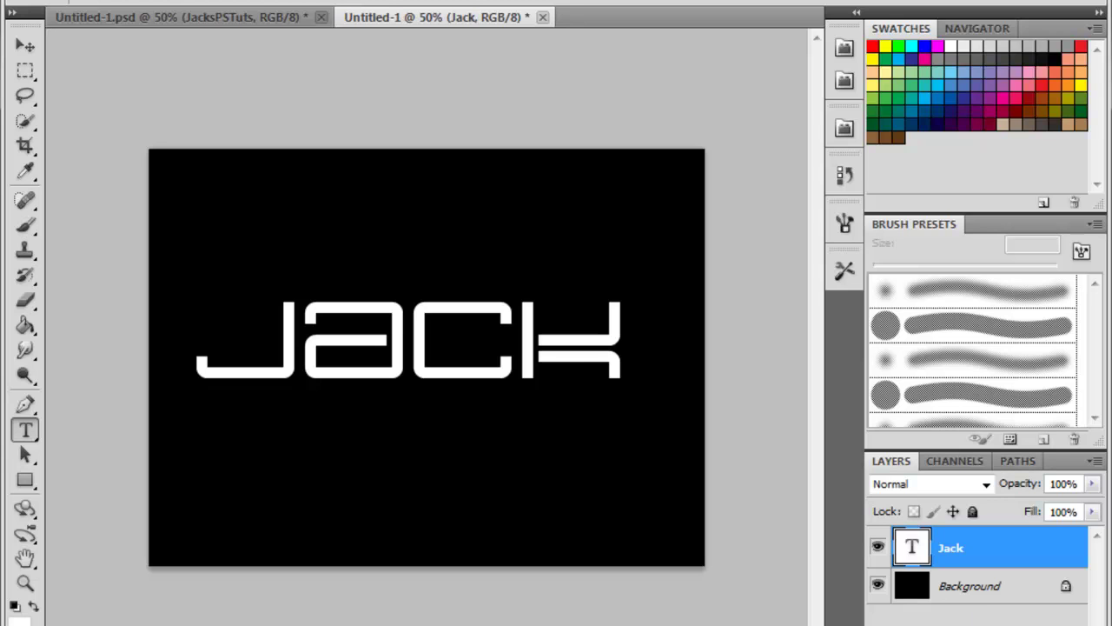
# Add an empty layer above Jack and load the Brush tool with green paint.
pyautogui.hotkey('ctrl', 'shift', 'alt', 'n')
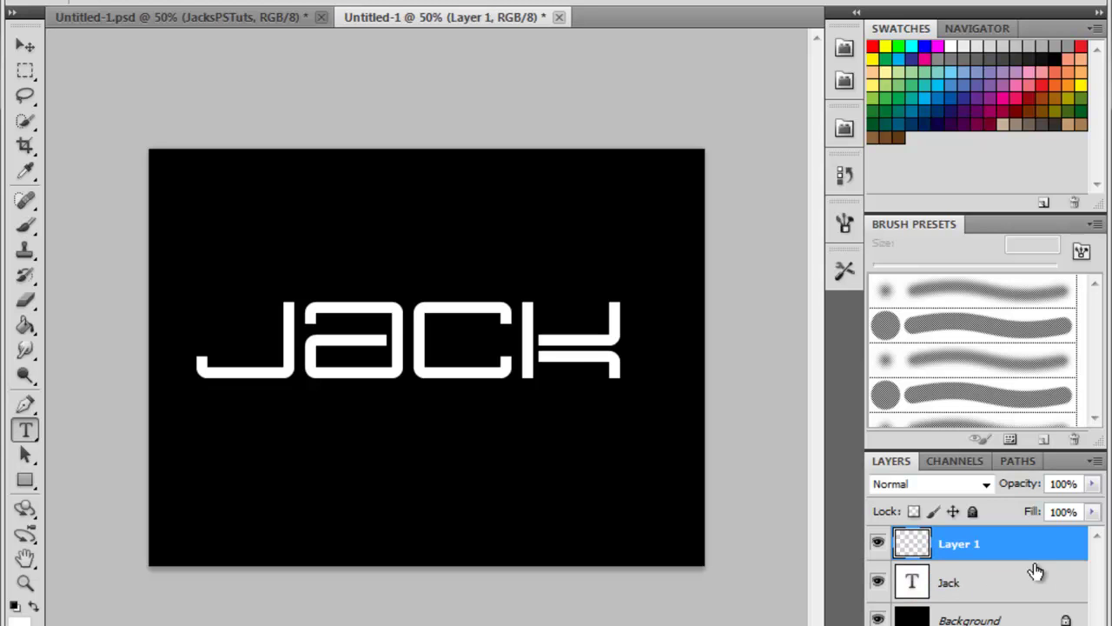
pyautogui.click(24, 224)
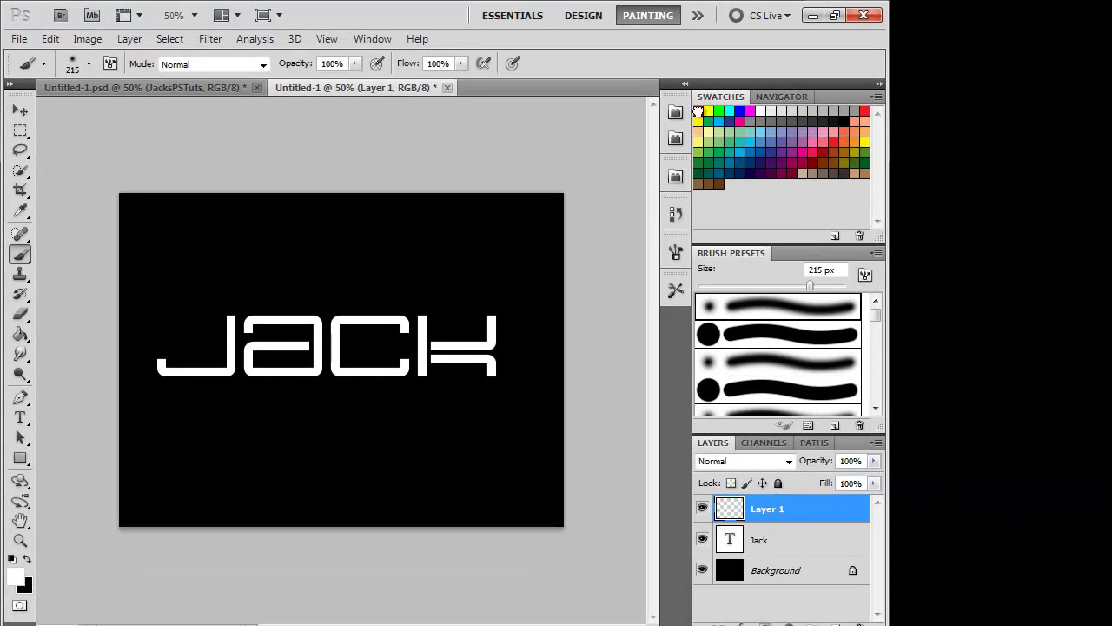
pyautogui.click(871, 46)
pyautogui.click(884, 46)
pyautogui.click(719, 111)
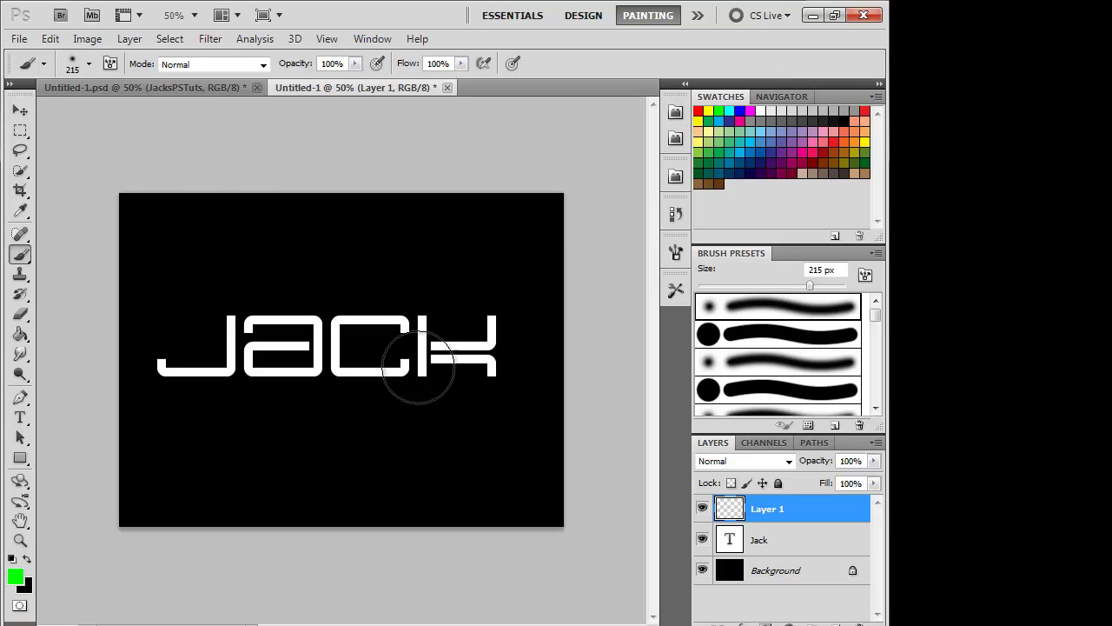
# Paint soft green glow blobs over the J.
pyautogui.click(209, 334)
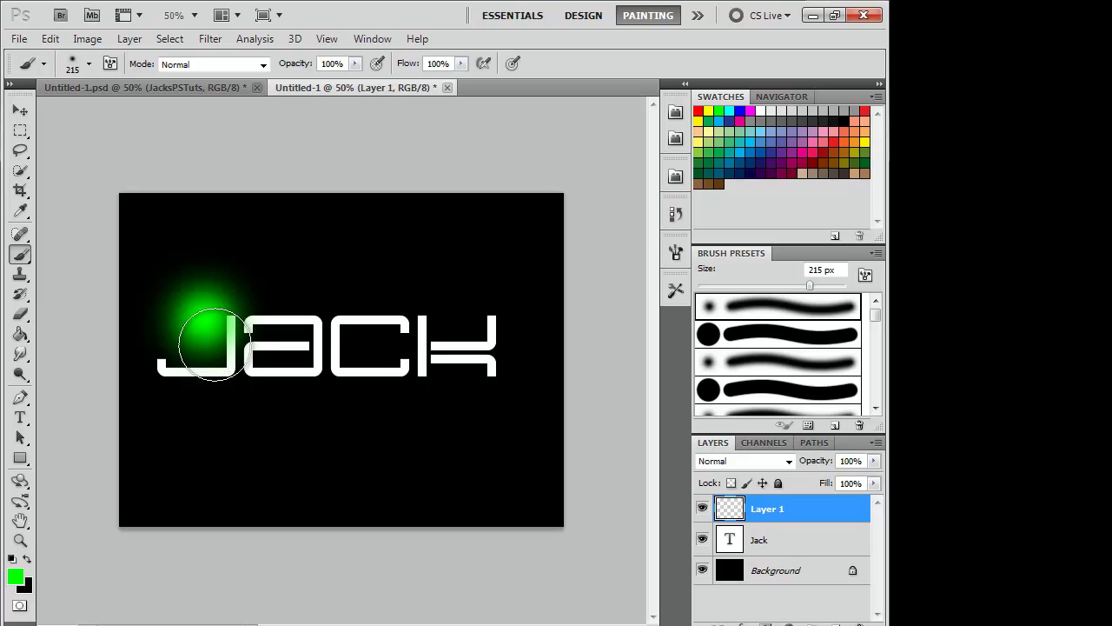
pyautogui.click(208, 360)
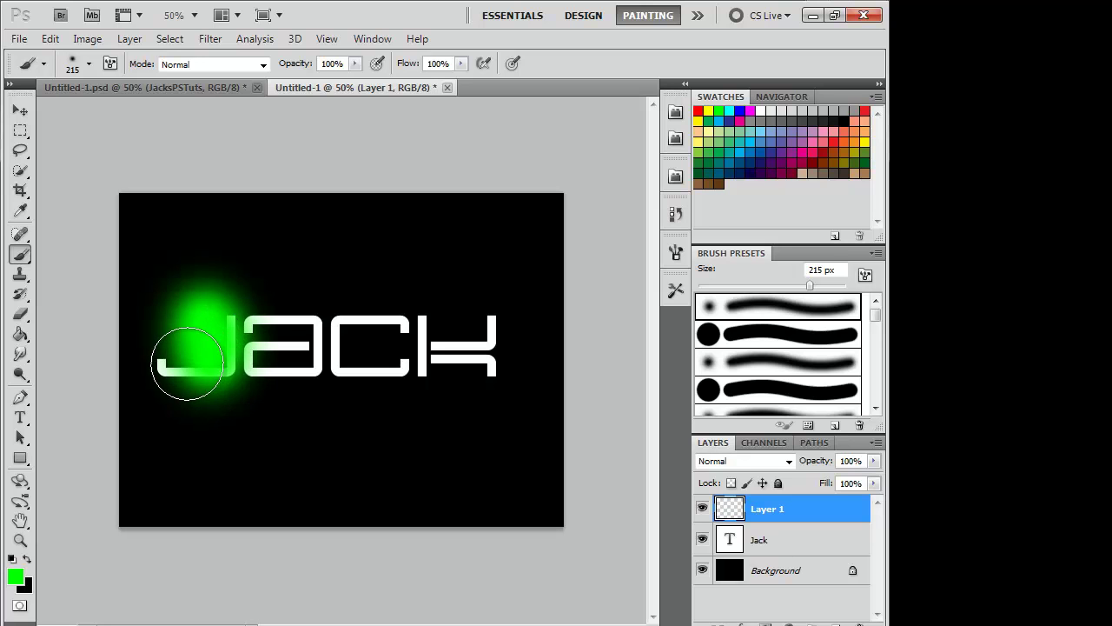
pyautogui.click(186, 367)
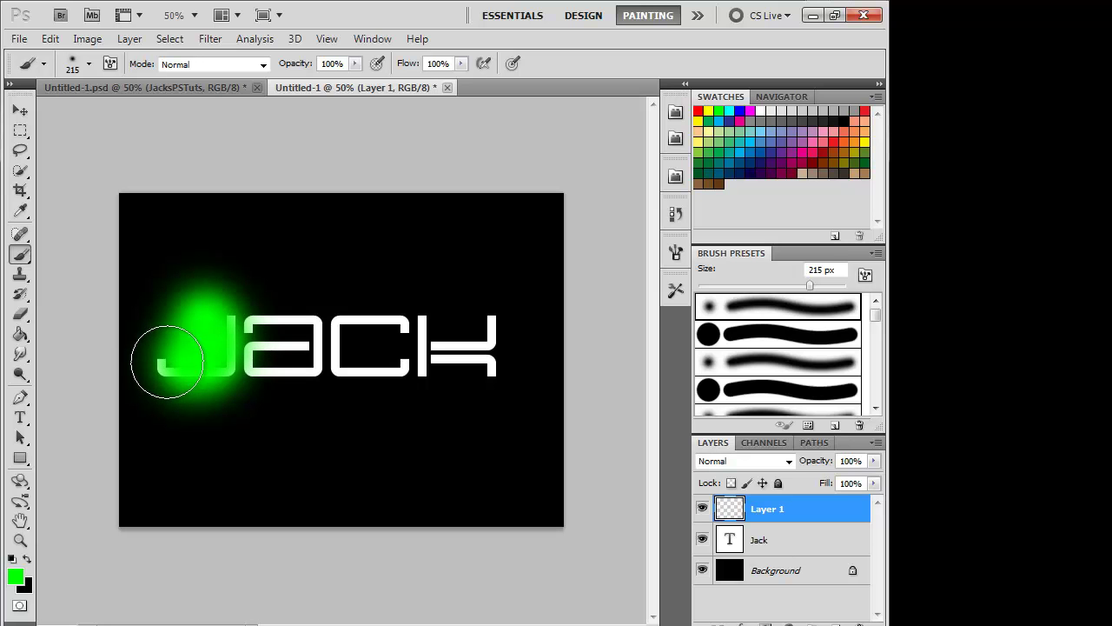
pyautogui.click(167, 361)
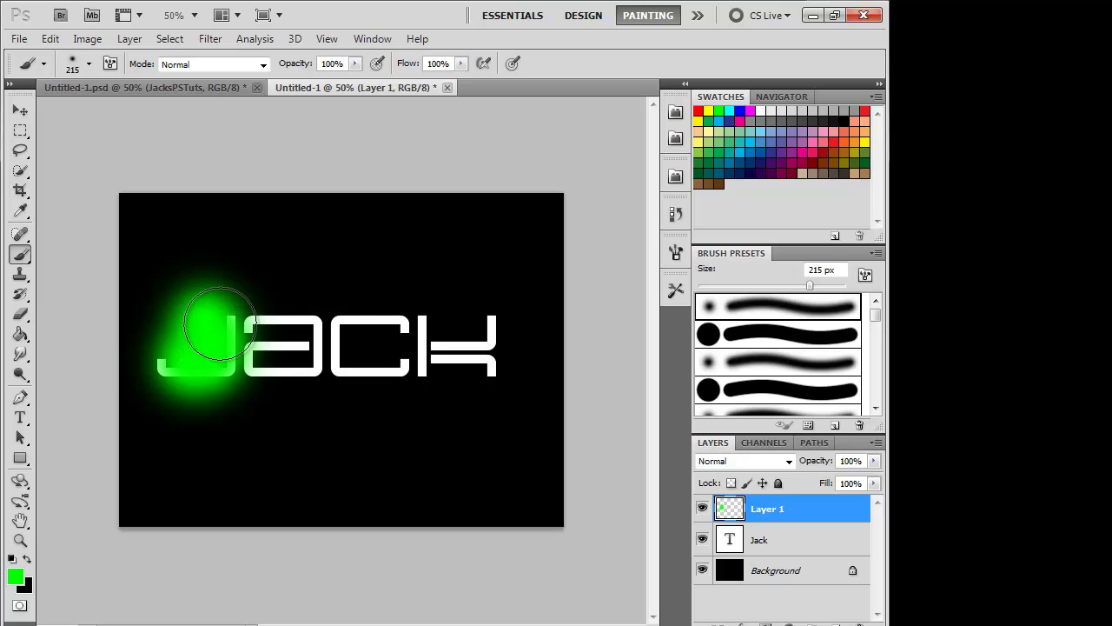
pyautogui.click(206, 324)
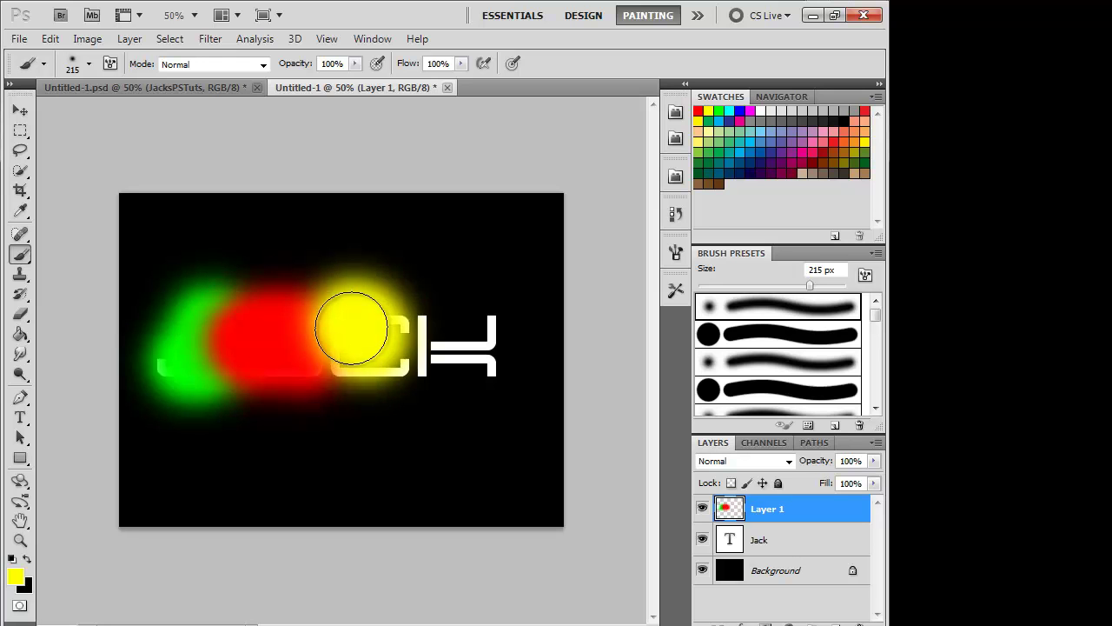
# Paint a yellow glow across the C and a cyan glow over the K.
pyautogui.moveTo(351, 327)
pyautogui.mouseDown()
pyautogui.moveTo(368, 340)
pyautogui.moveTo(377, 330)
pyautogui.moveTo(391, 357)
pyautogui.moveTo(379, 335)
pyautogui.moveTo(391, 341)
pyautogui.mouseUp()
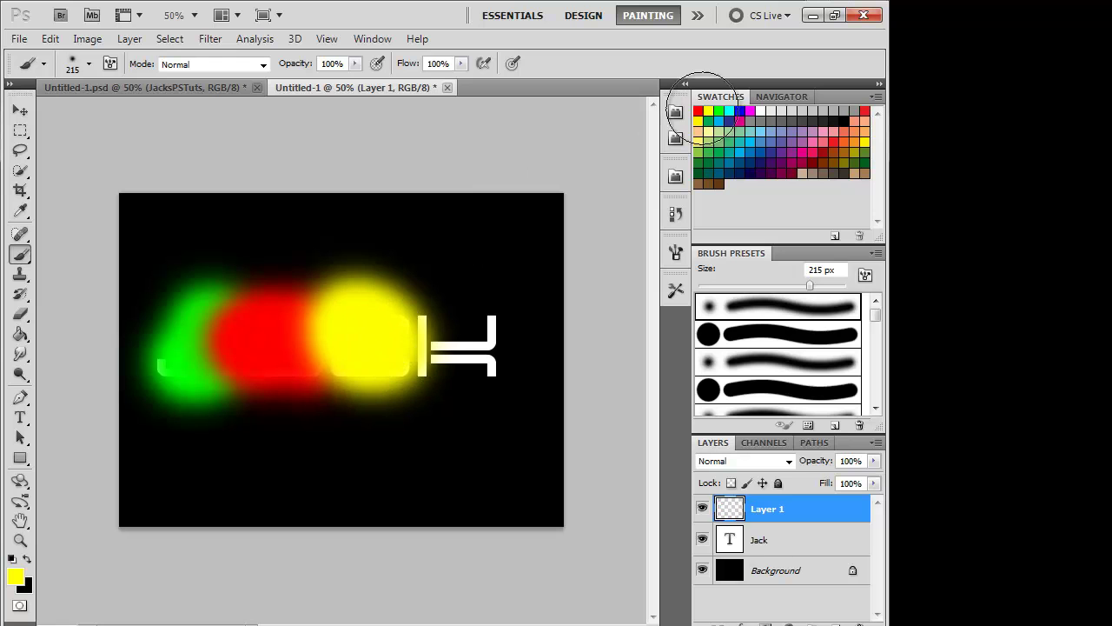
pyautogui.click(730, 110)
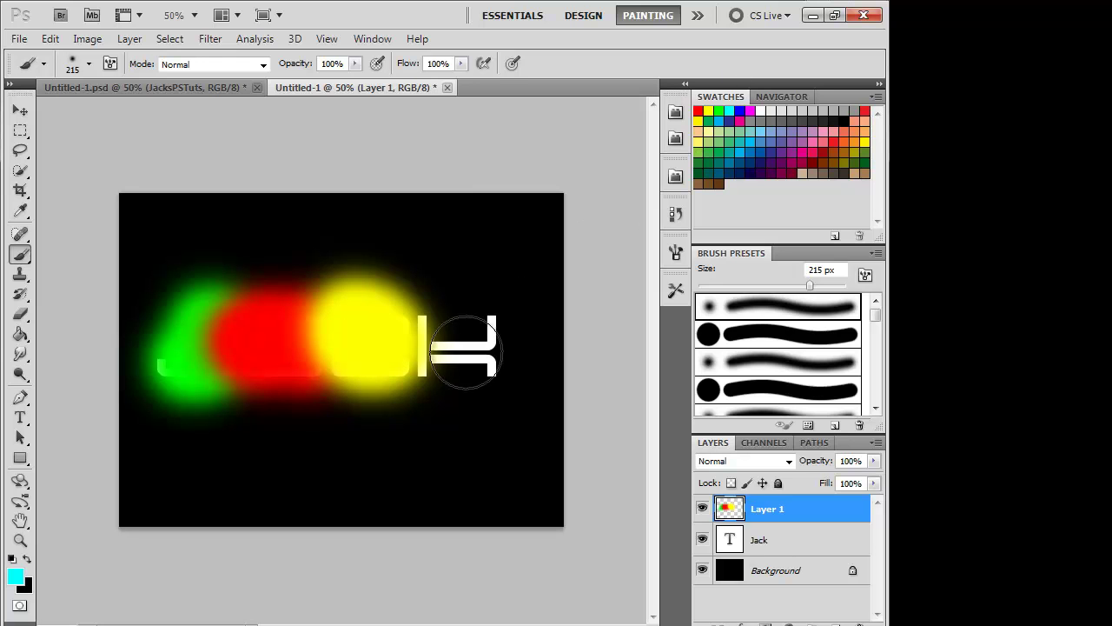
pyautogui.moveTo(460, 373)
pyautogui.mouseDown()
pyautogui.moveTo(455, 336)
pyautogui.moveTo(454, 355)
pyautogui.moveTo(477, 345)
pyautogui.mouseUp()
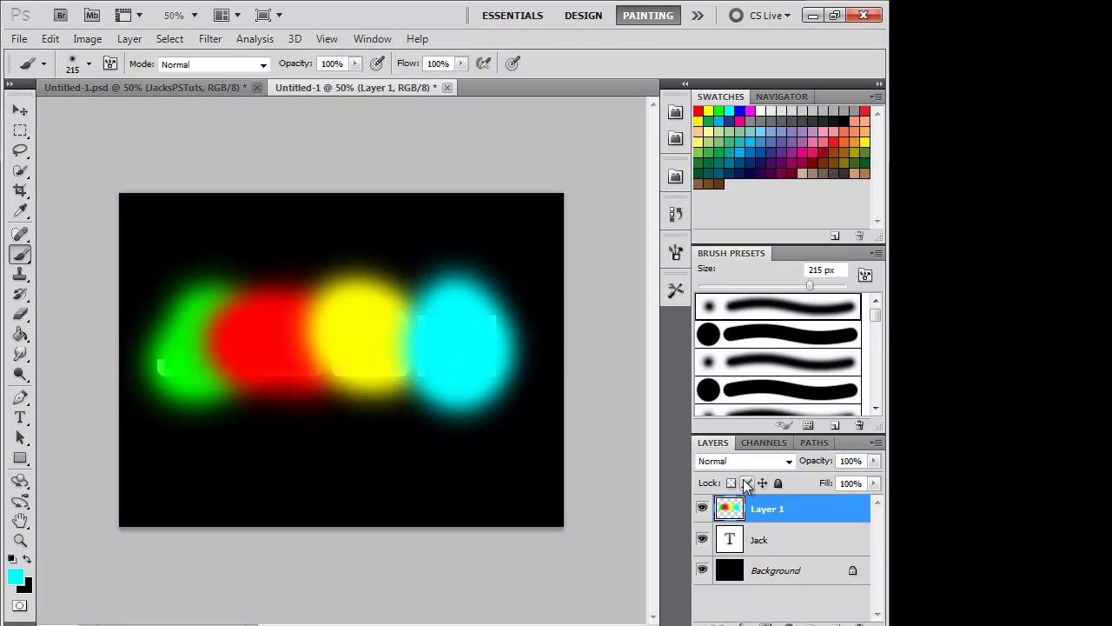
# Set Layer 1's blend mode to Color Dodge and select the Jack text layer.
pyautogui.click(786, 459)
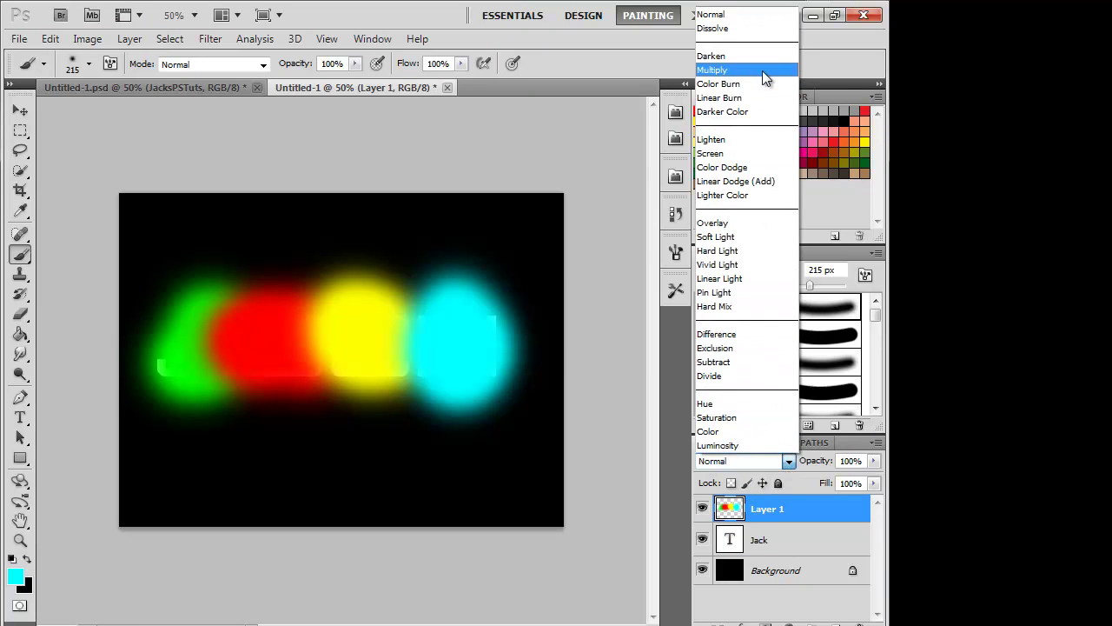
pyautogui.click(749, 166)
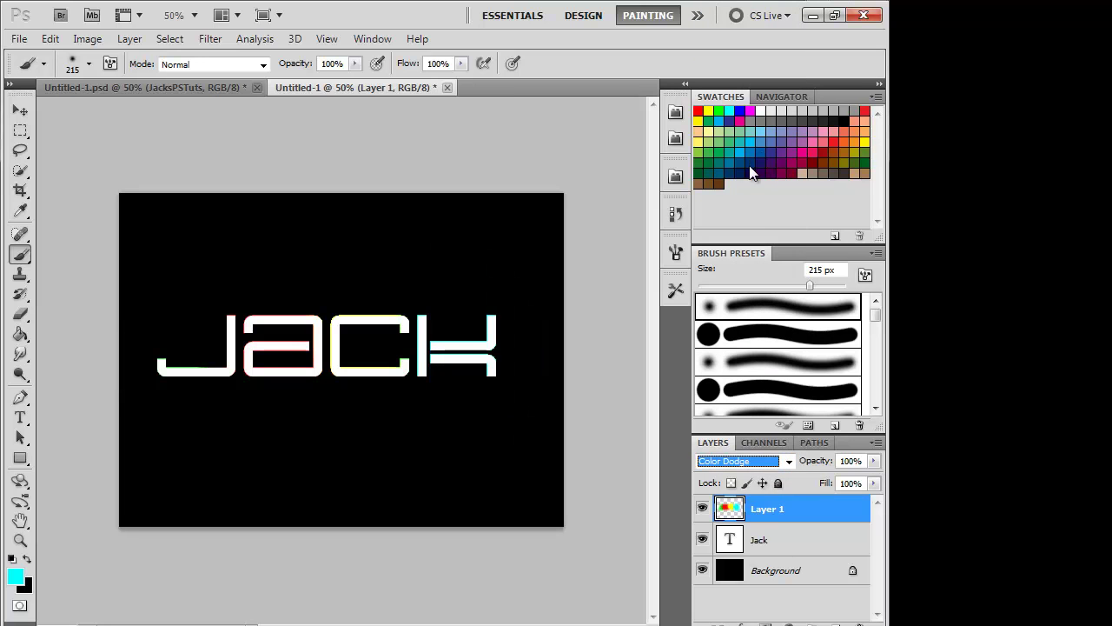
pyautogui.click(759, 541)
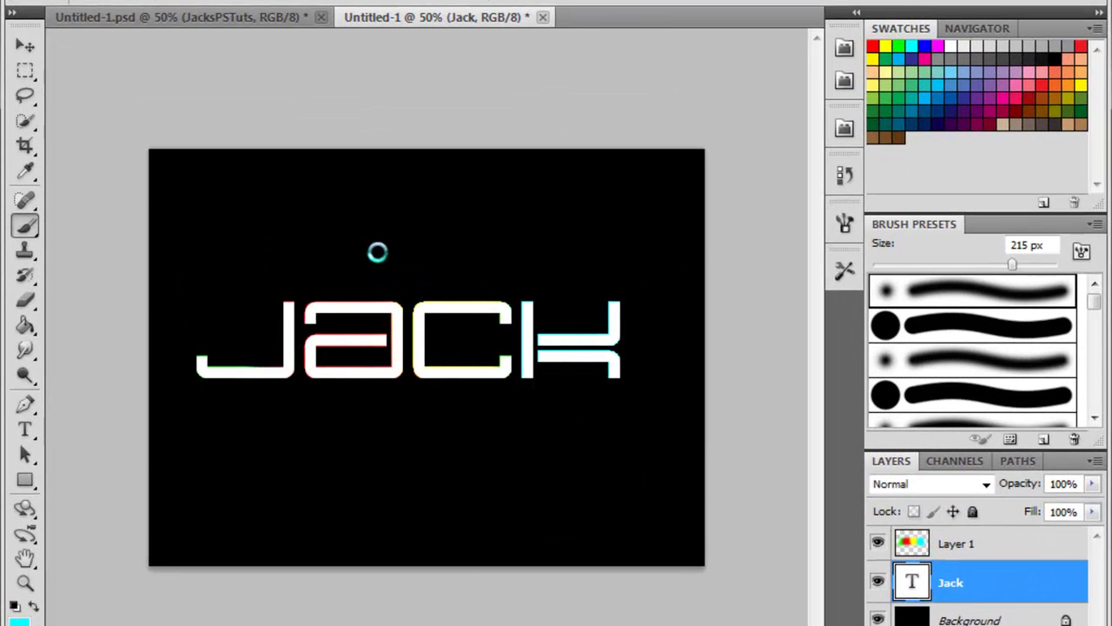
# Decline rasterizing the Jack text layer and dismiss the brush error.
pyautogui.click(302, 275)
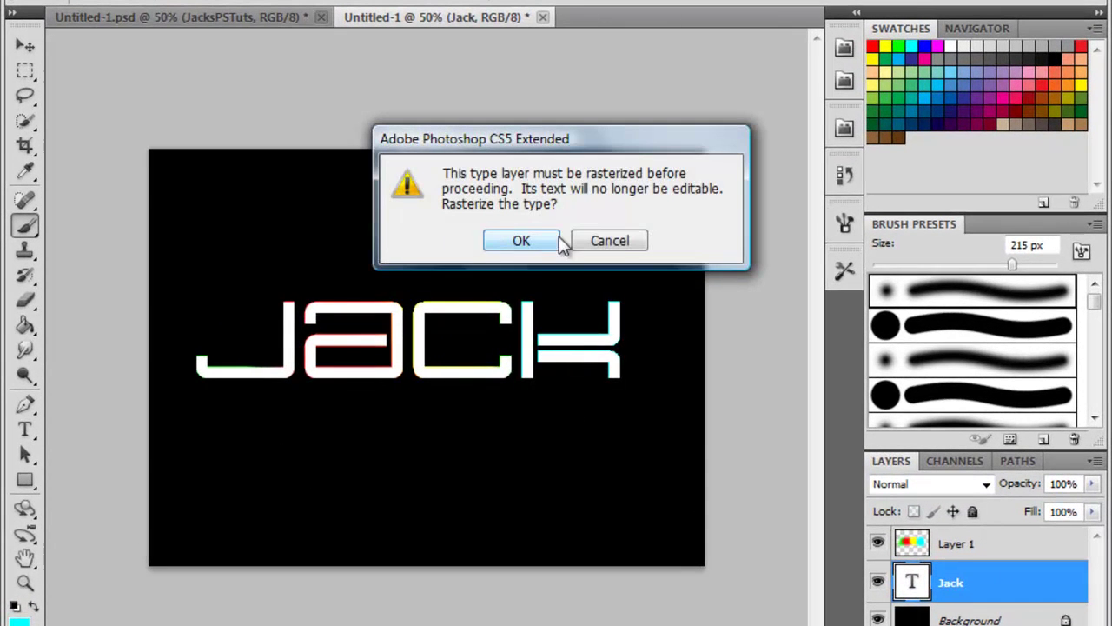
pyautogui.click(591, 241)
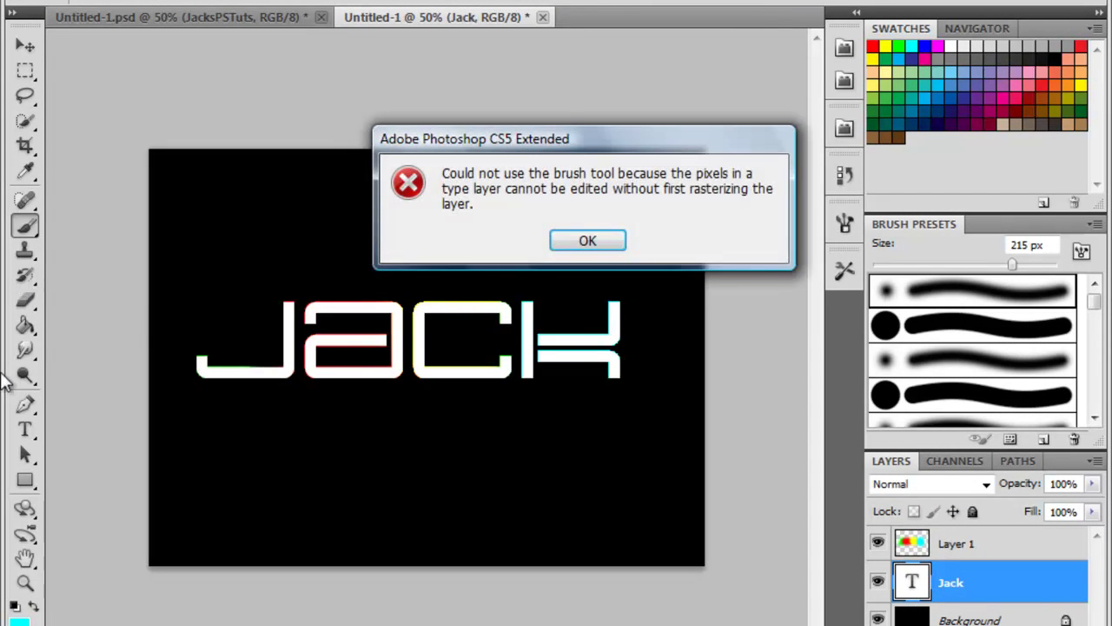
pyautogui.click(588, 240)
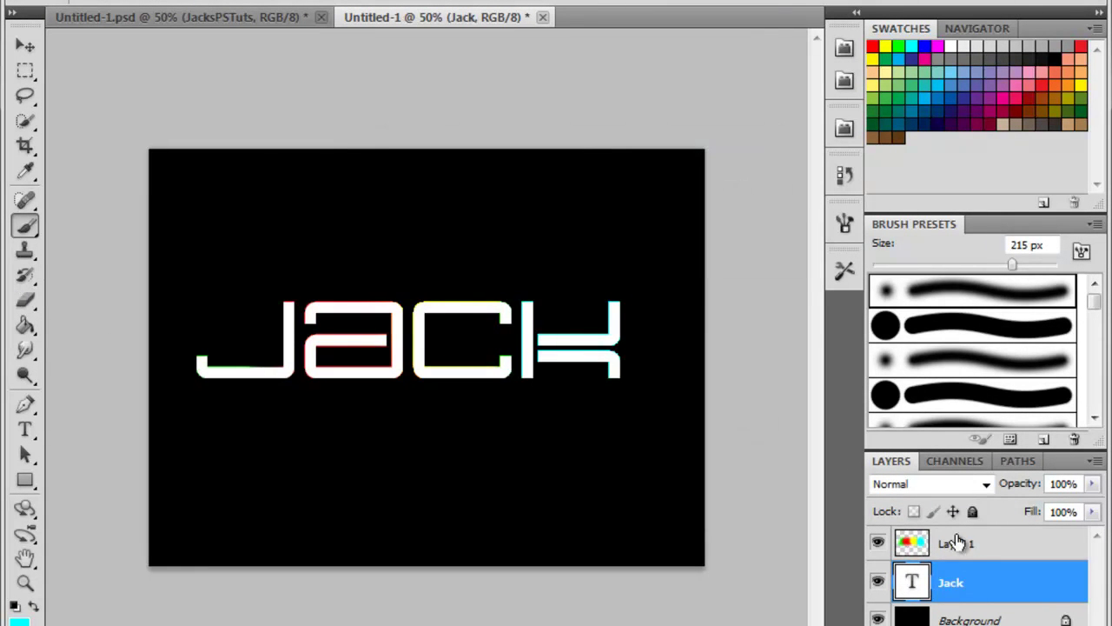
# Open the Jack layer's Layer Style with Outer Glow enabled and reposition the dialog.
pyautogui.rightClick(939, 560)
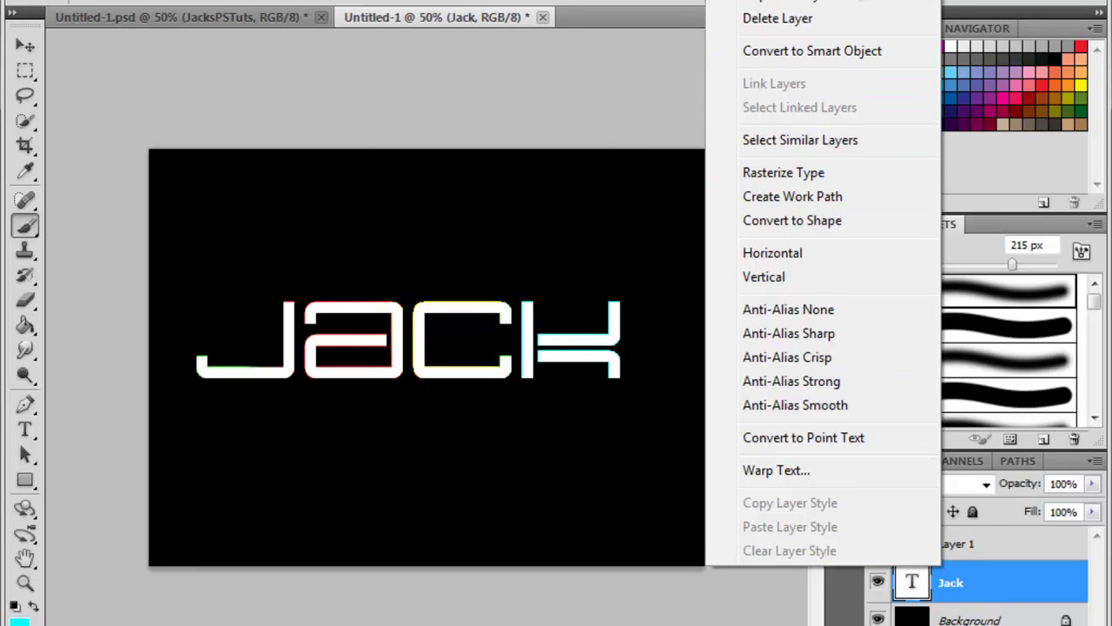
pyautogui.press('Escape')
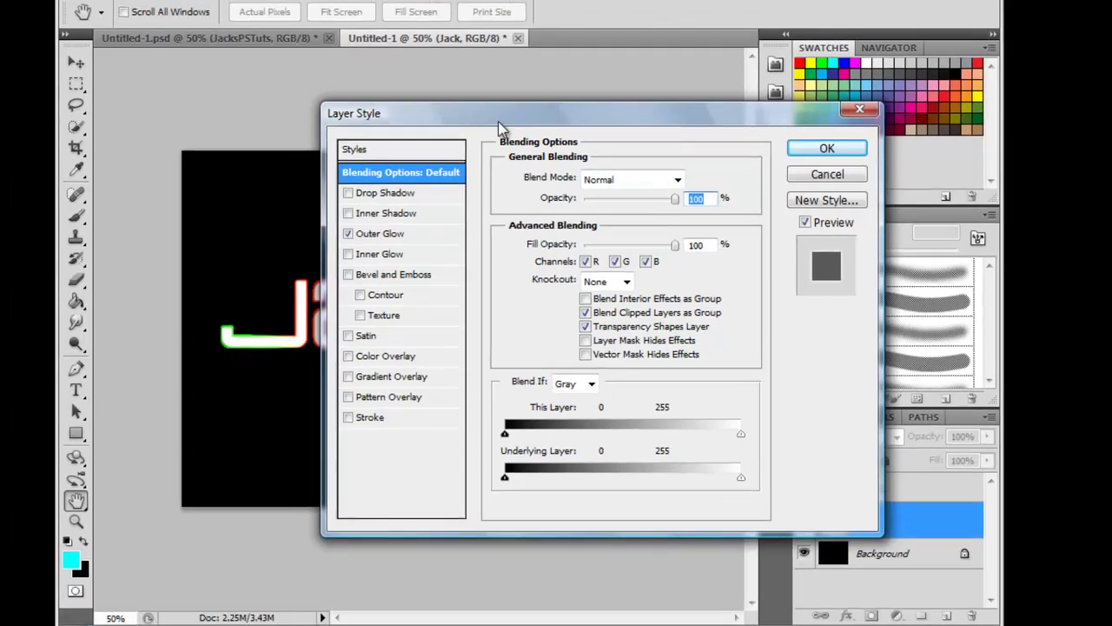
pyautogui.moveTo(480, 108); pyautogui.dragTo(695, 494)
pyautogui.moveTo(628, 424); pyautogui.dragTo(501, 259)
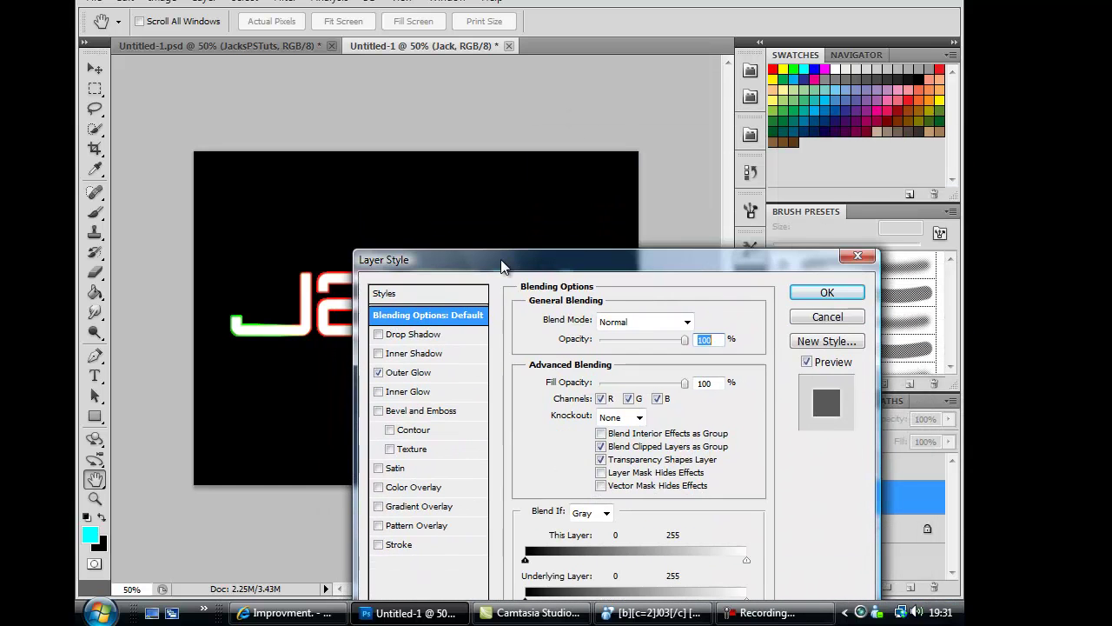
# Apply an Outer Glow to the Jack text, settling the size at about 7 px after trying larger values.
pyautogui.click(423, 376)
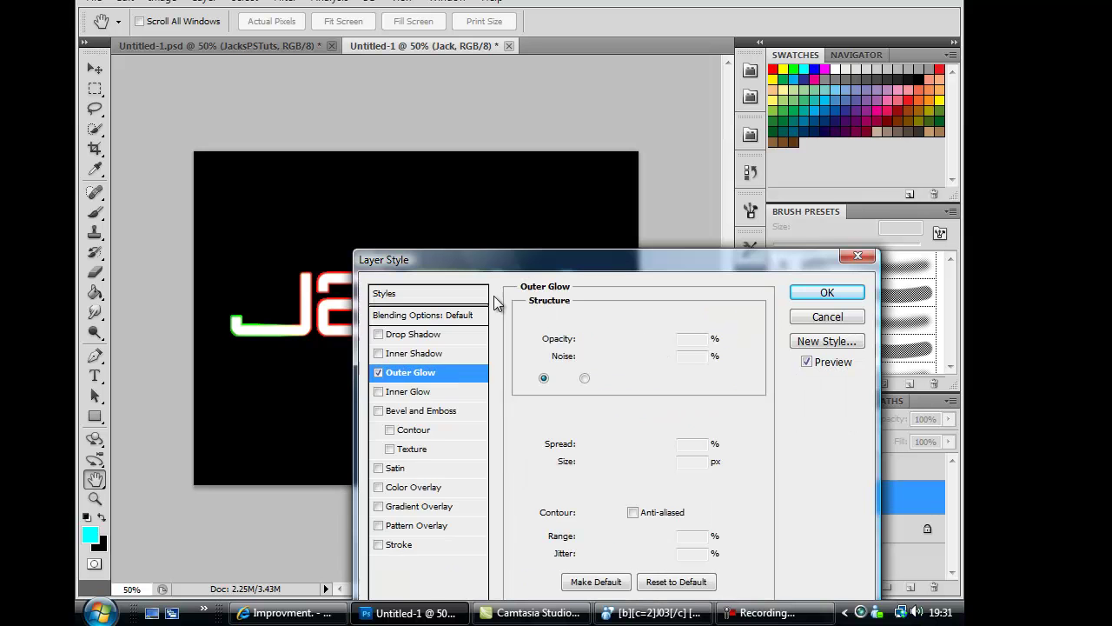
pyautogui.moveTo(535, 270); pyautogui.dragTo(450, 393)
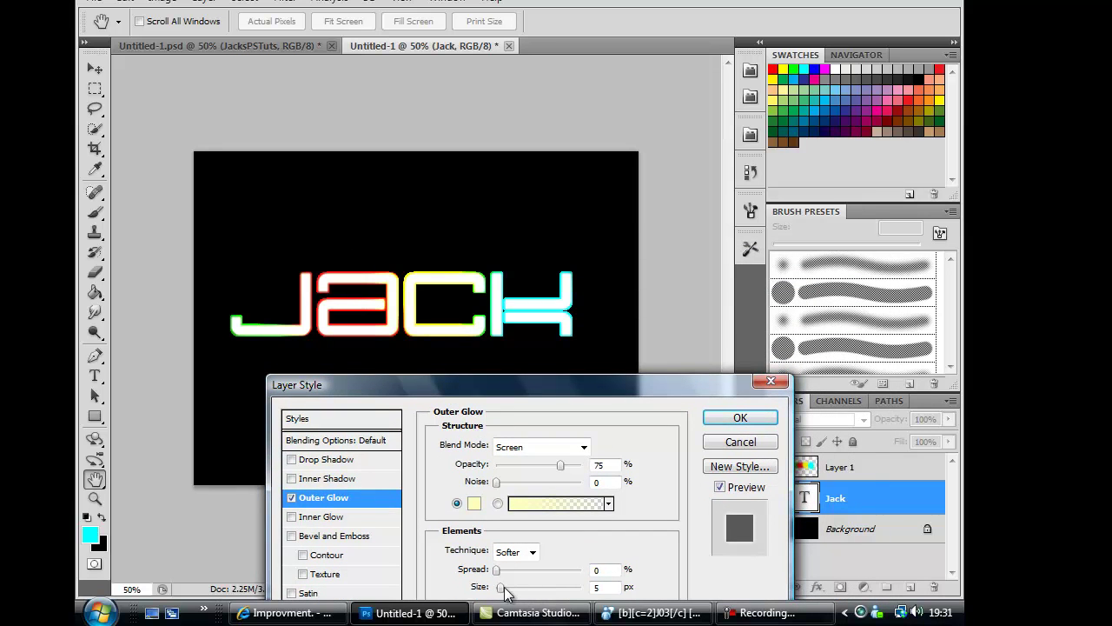
pyautogui.moveTo(503, 591); pyautogui.dragTo(658, 591)
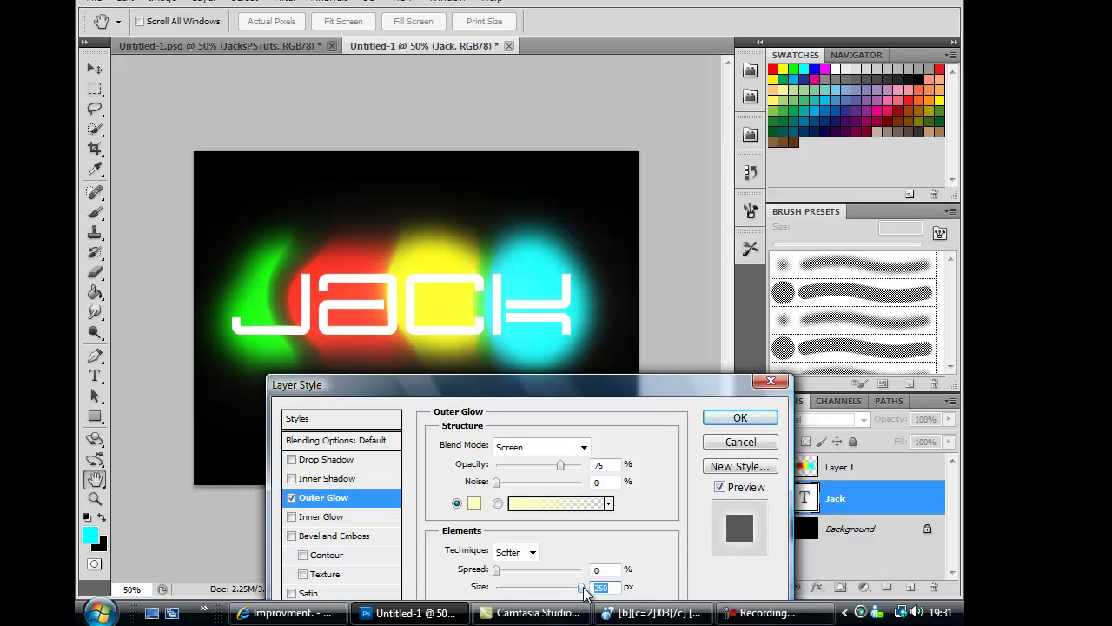
pyautogui.moveTo(584, 591); pyautogui.dragTo(504, 595)
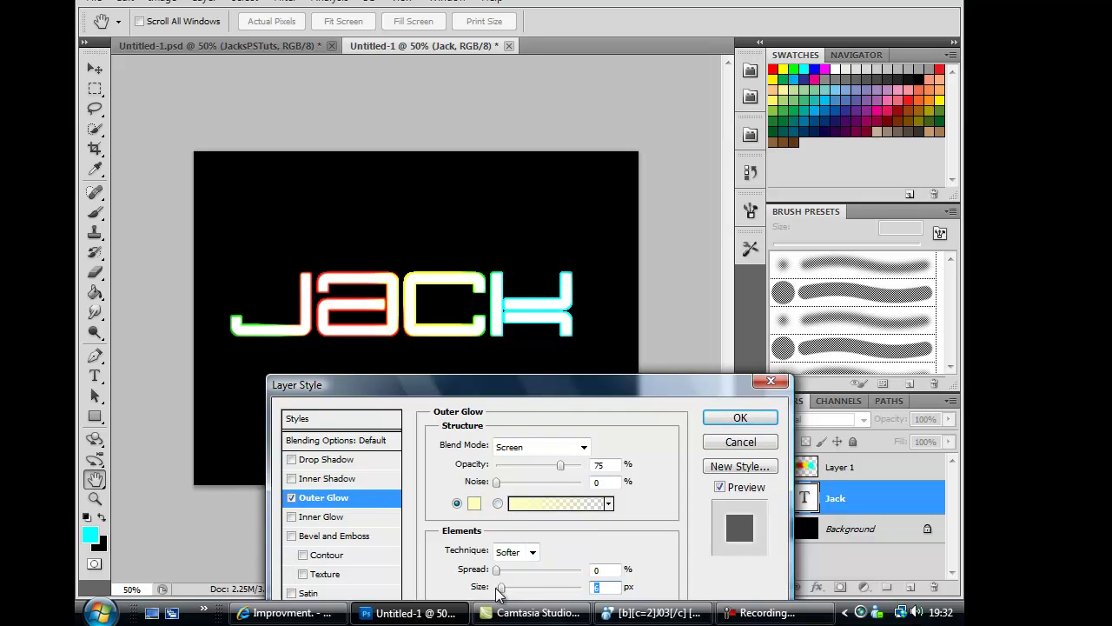
pyautogui.moveTo(502, 593)
pyautogui.mouseDown()
pyautogui.moveTo(572, 591)
pyautogui.moveTo(516, 592)
pyautogui.mouseUp()
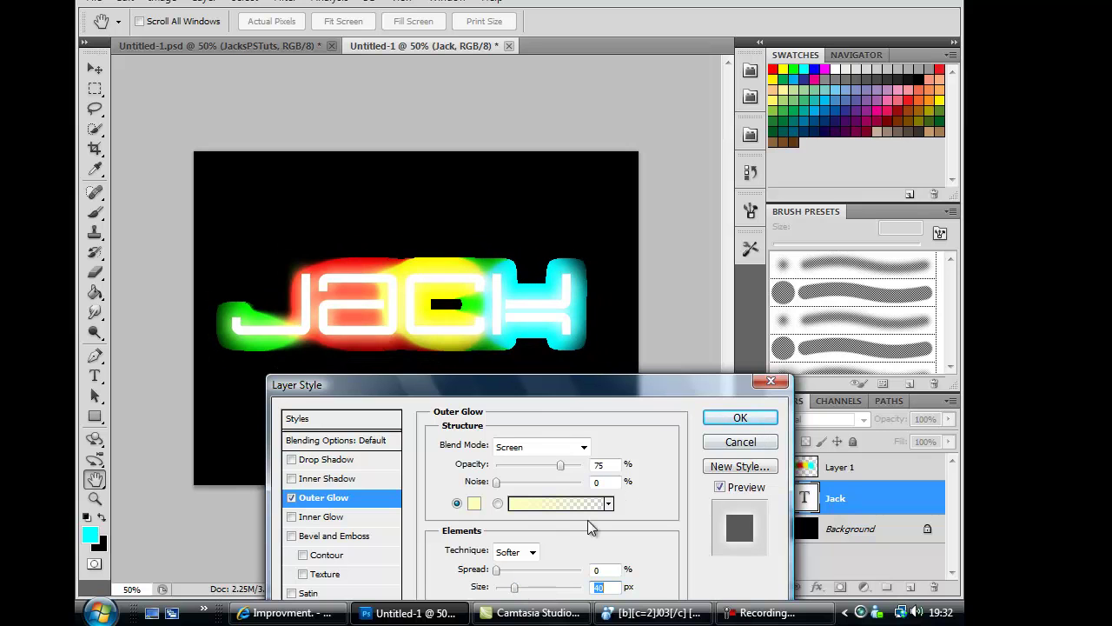
pyautogui.moveTo(518, 592); pyautogui.dragTo(504, 592)
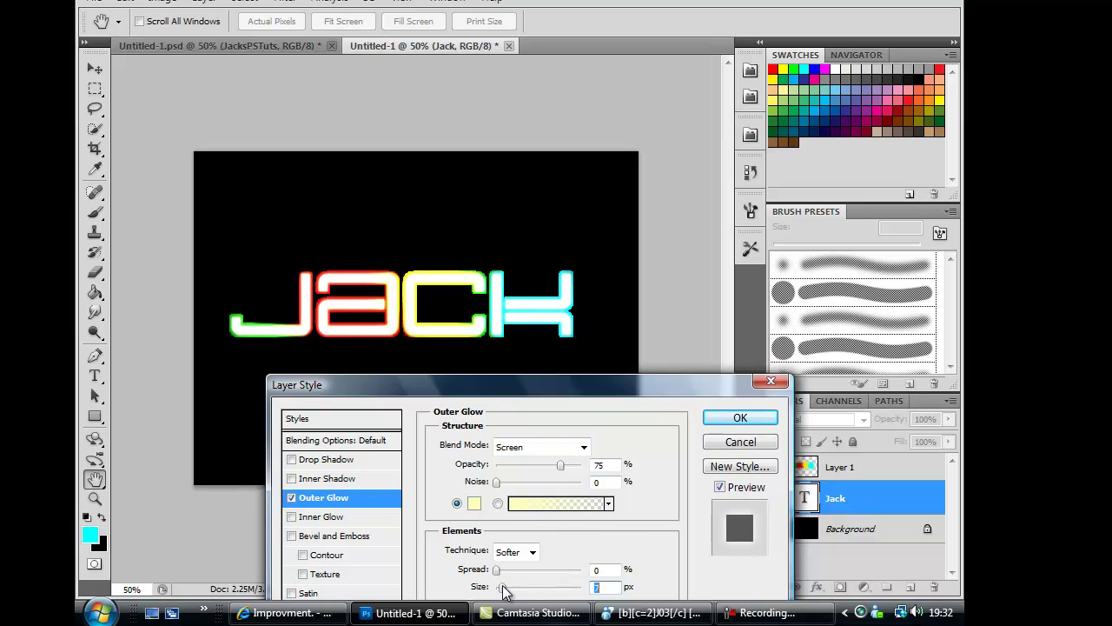
pyautogui.click(736, 423)
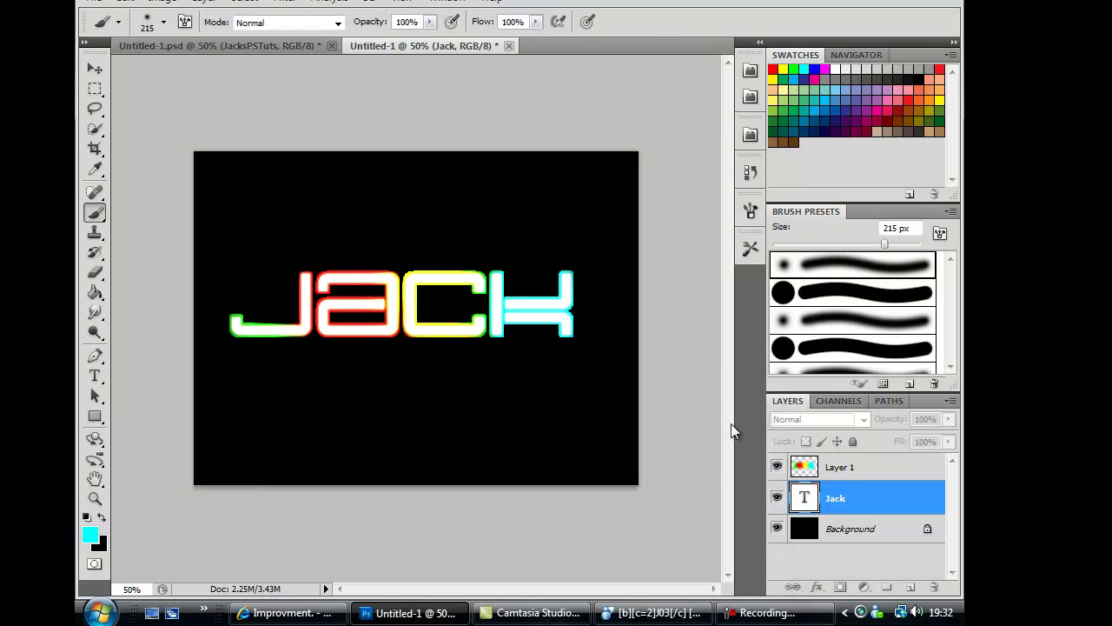